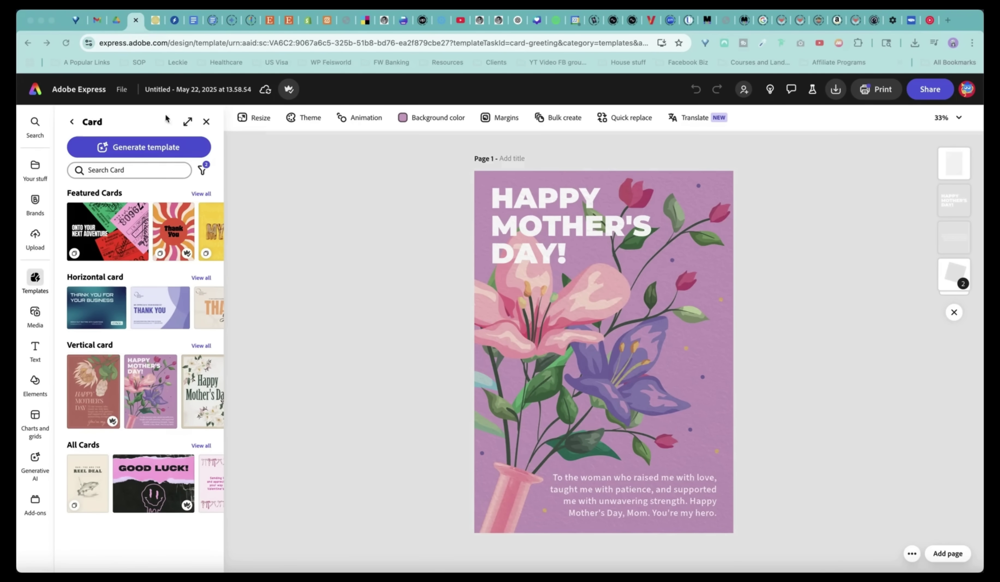
Check the flower photos in the Drive tab, then return to the Adobe Express home page.
left_click(116, 18)
scroll(742, 468, "down", 4)
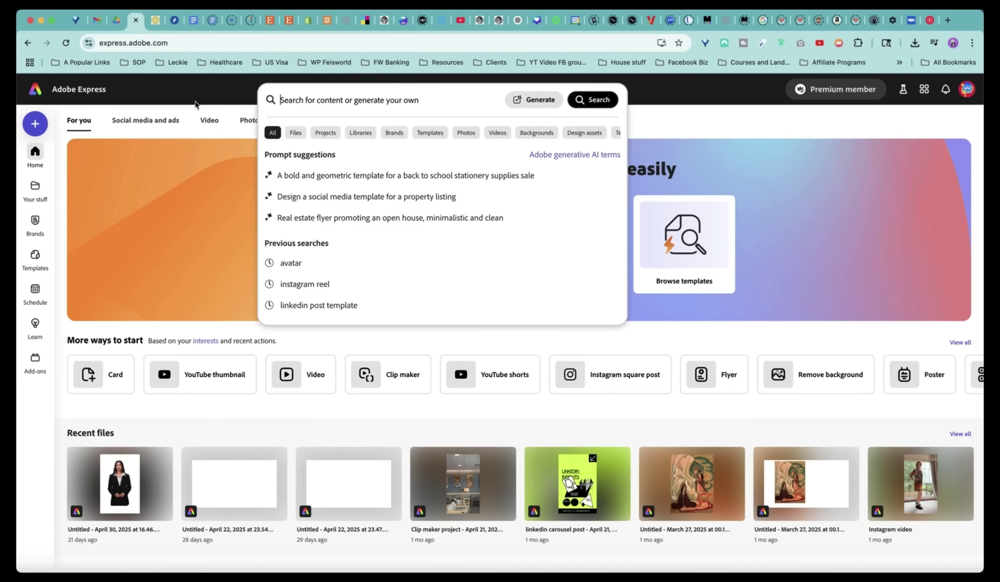
Search for 'card' and start a new blank 5×7 in card design.
left_click(234, 101)
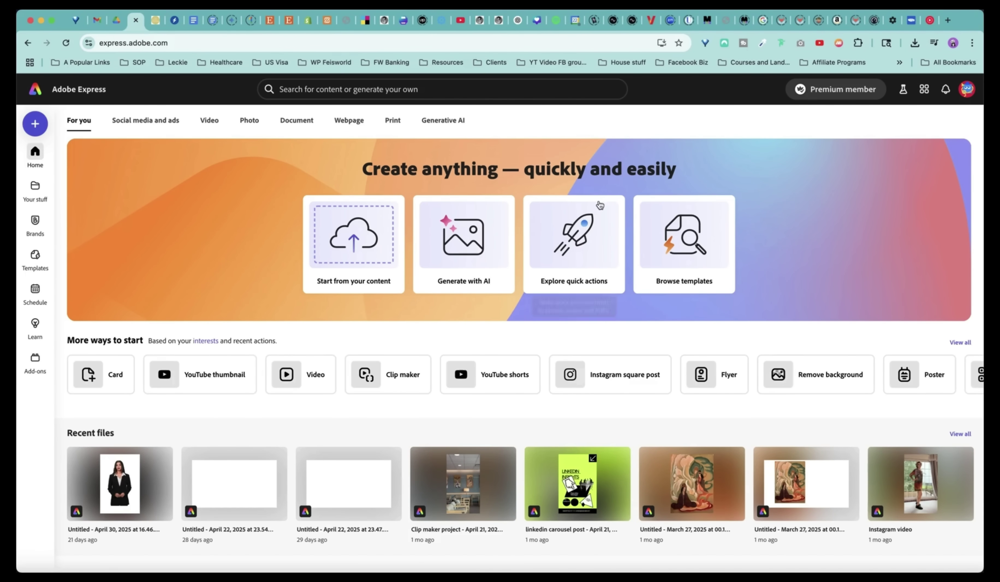
scroll(623, 391, "down", 5)
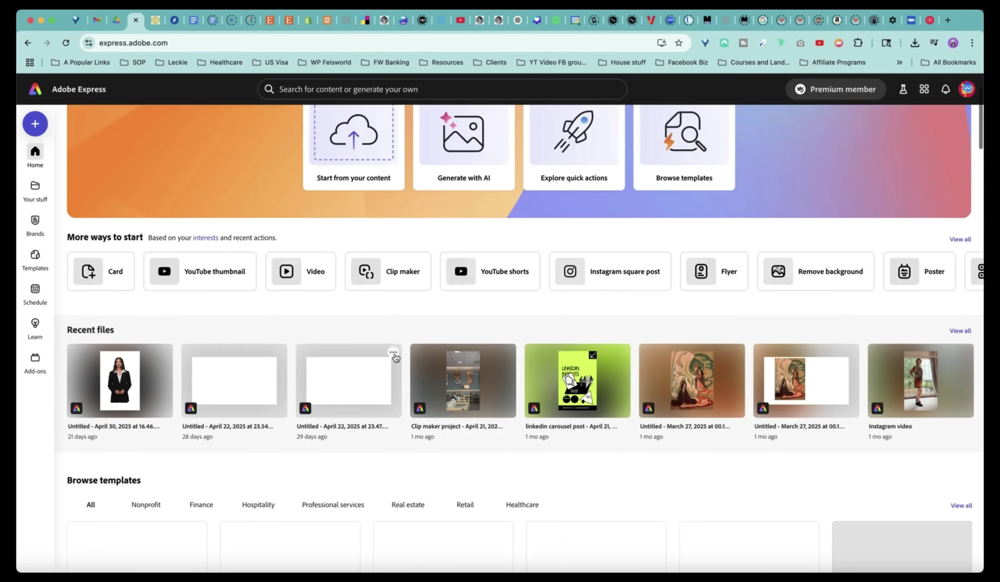
scroll(598, 319, "up", 5)
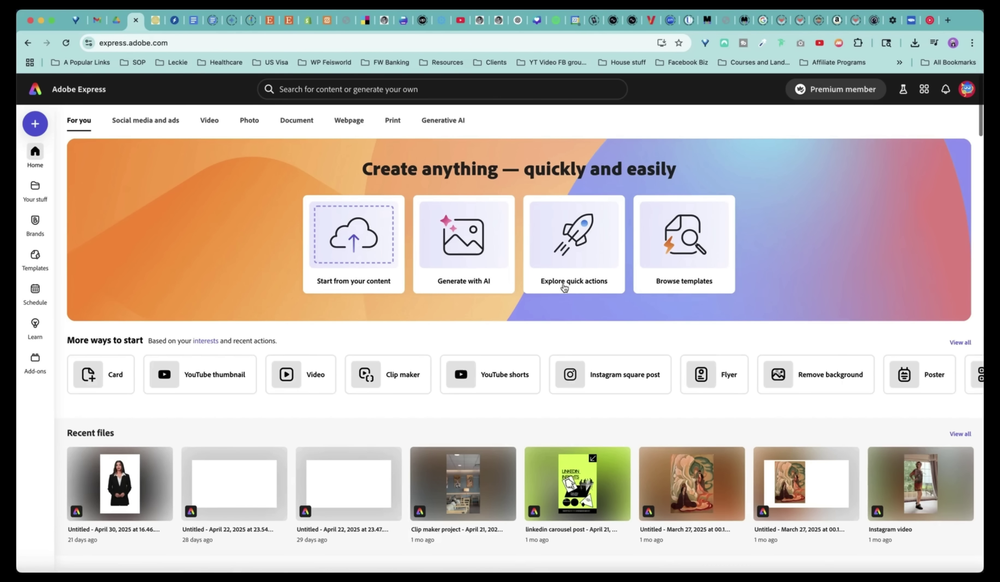
left_click(446, 93)
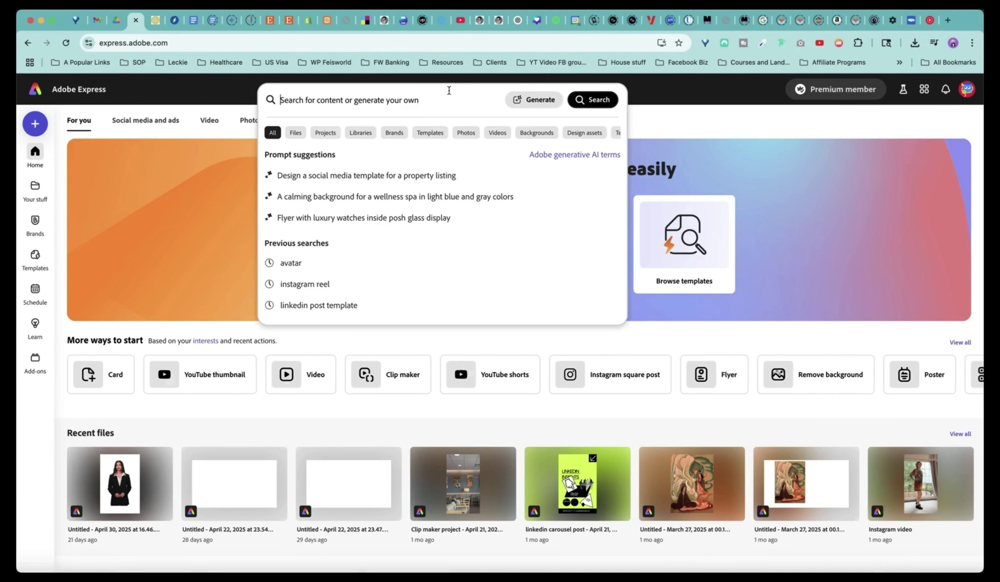
type("card")
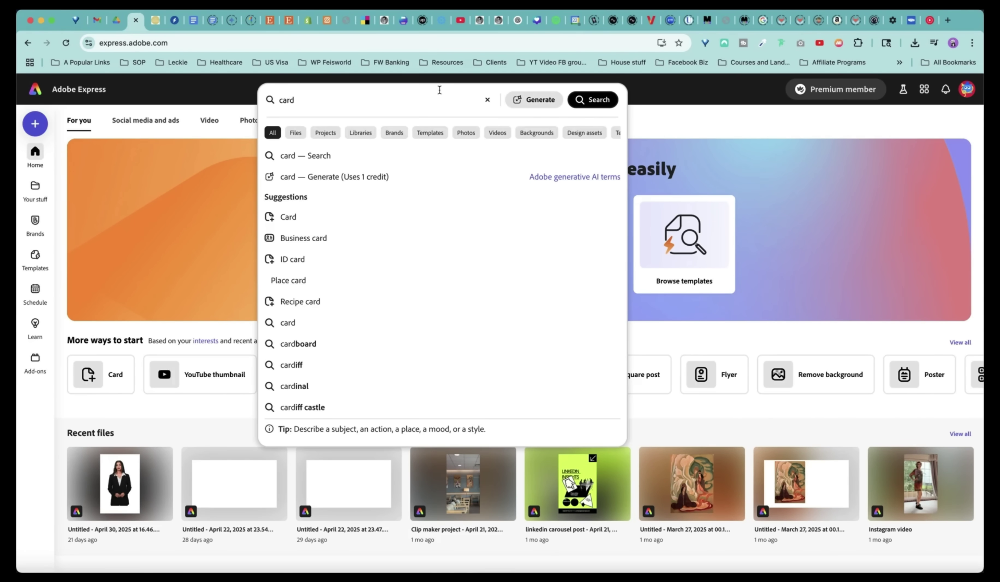
left_click(290, 217)
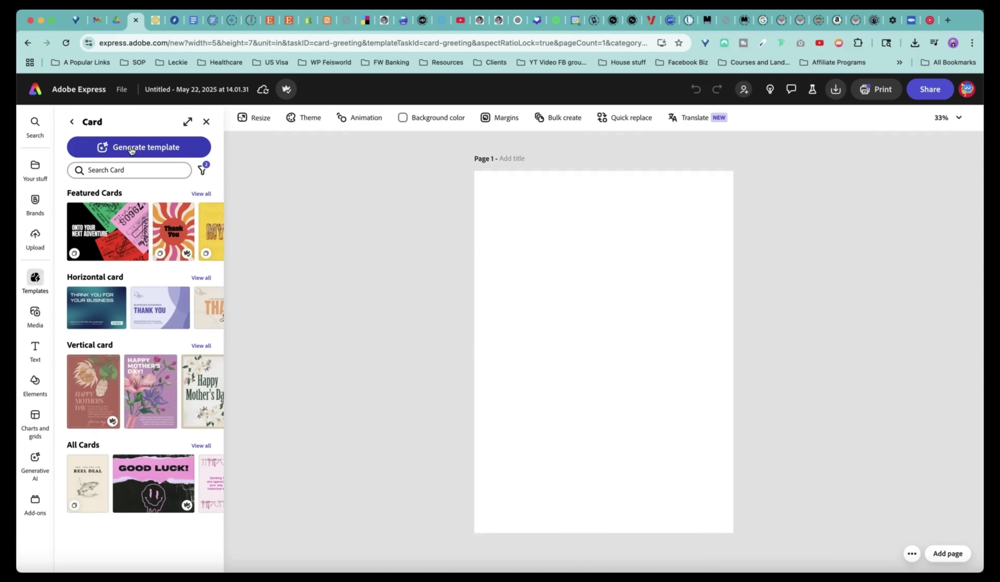
Generate templates from the prompt 'cards for botanic garden' and open the Botanic Bliss result.
left_click(133, 148)
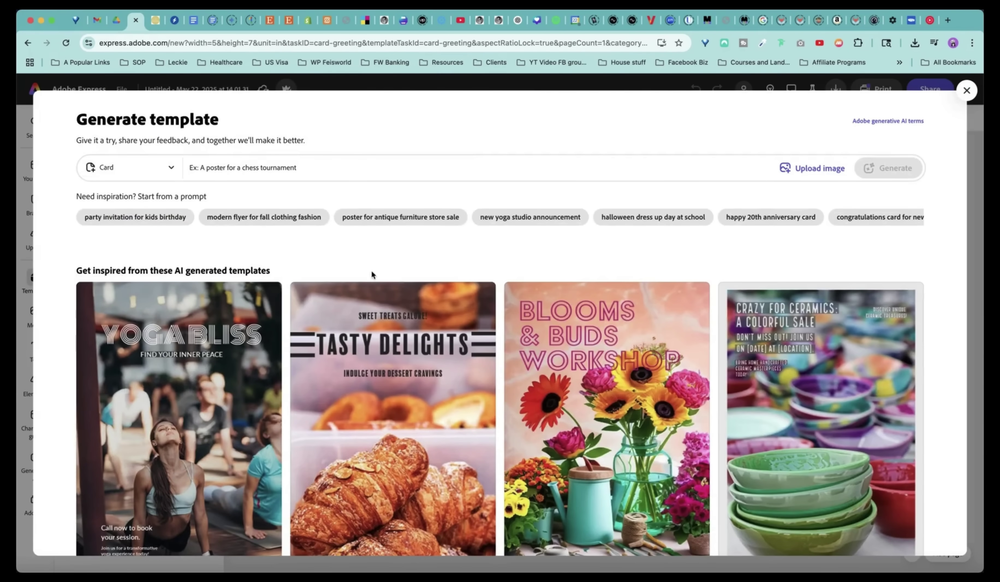
type("cards for botanic garden")
key("Return")
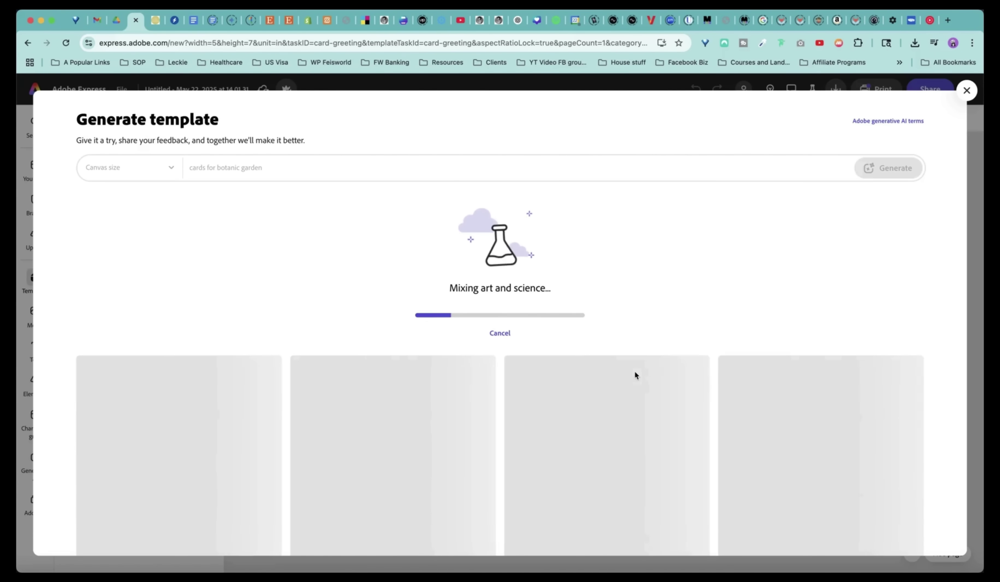
scroll(547, 258, "down", 2)
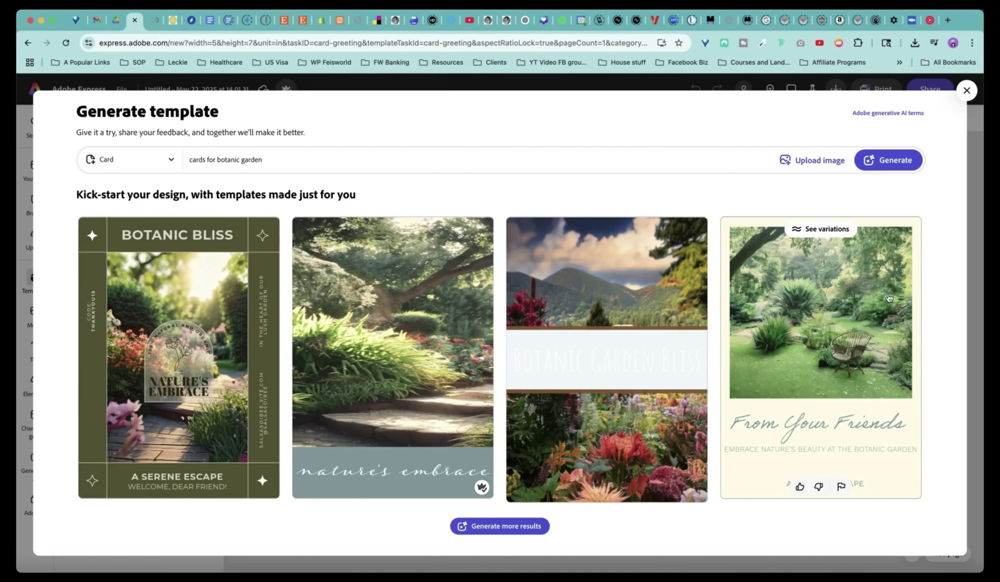
left_click(779, 270)
left_click(168, 27)
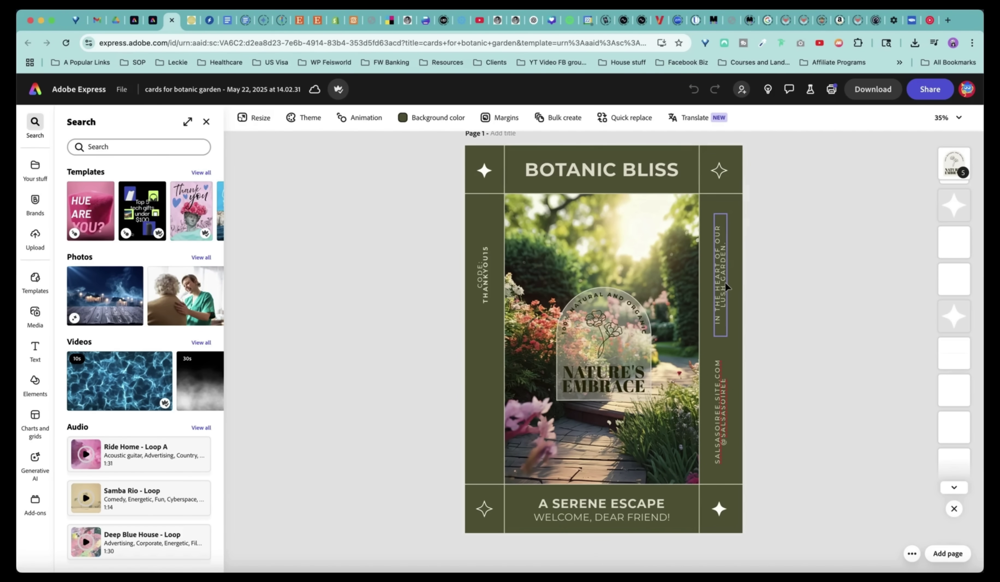
Upload the photos from the flower folder onto the card.
left_click(35, 236)
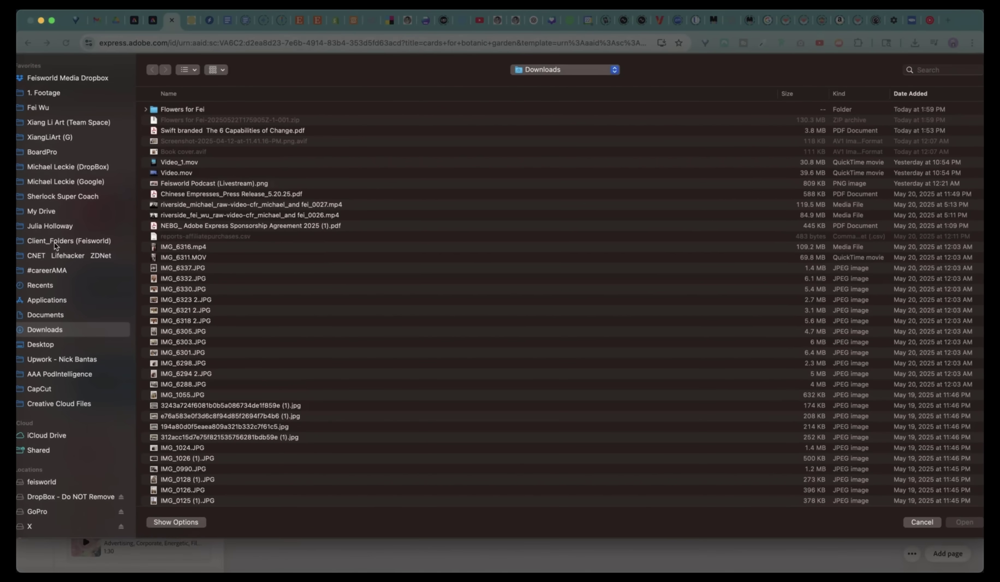
double_click(196, 109)
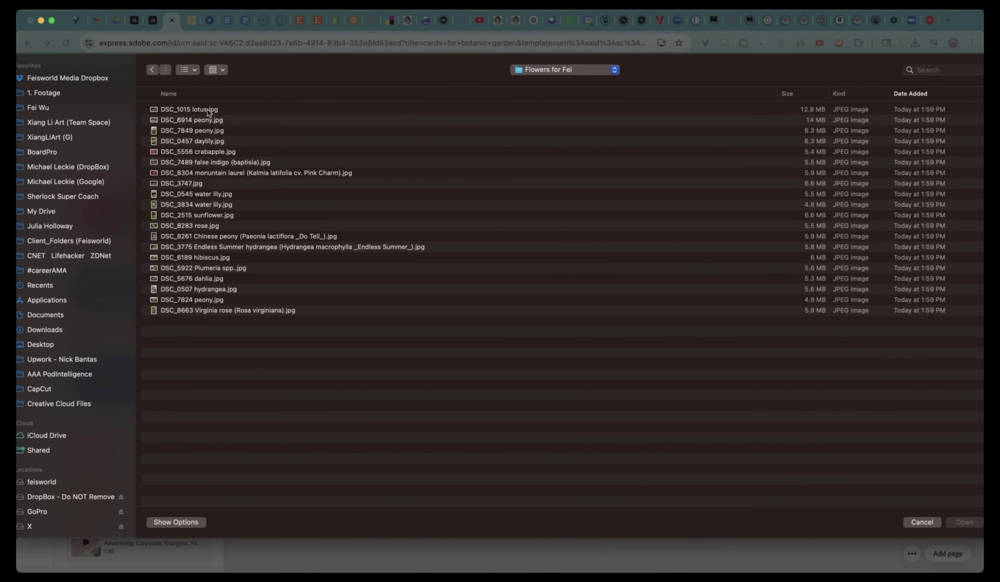
double_click(214, 109)
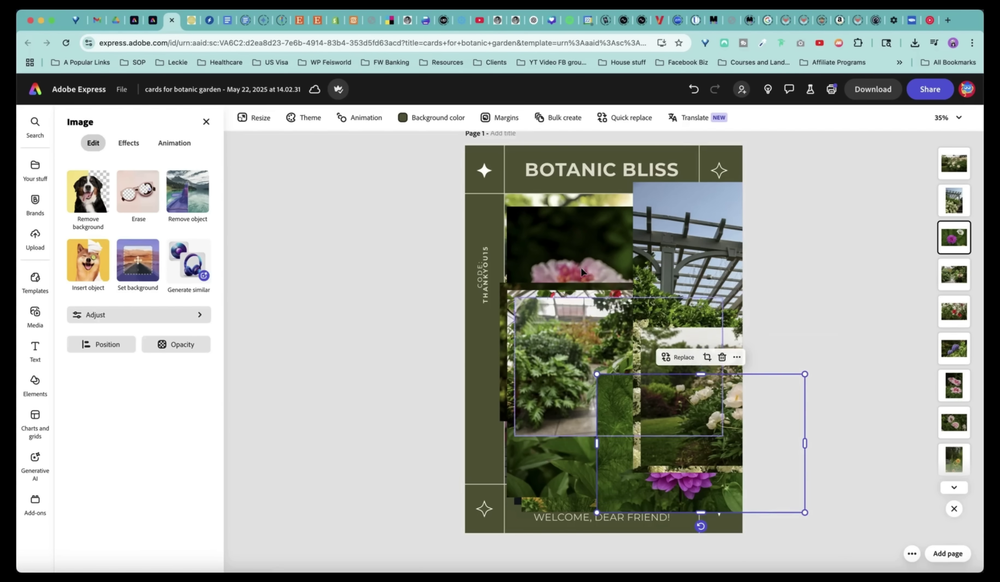
left_click_drag(583, 255, 601, 189)
Delete the extra hibiscus, hydrangea and peony photos from the card.
left_click_drag(475, 350, 561, 334)
left_click(561, 334)
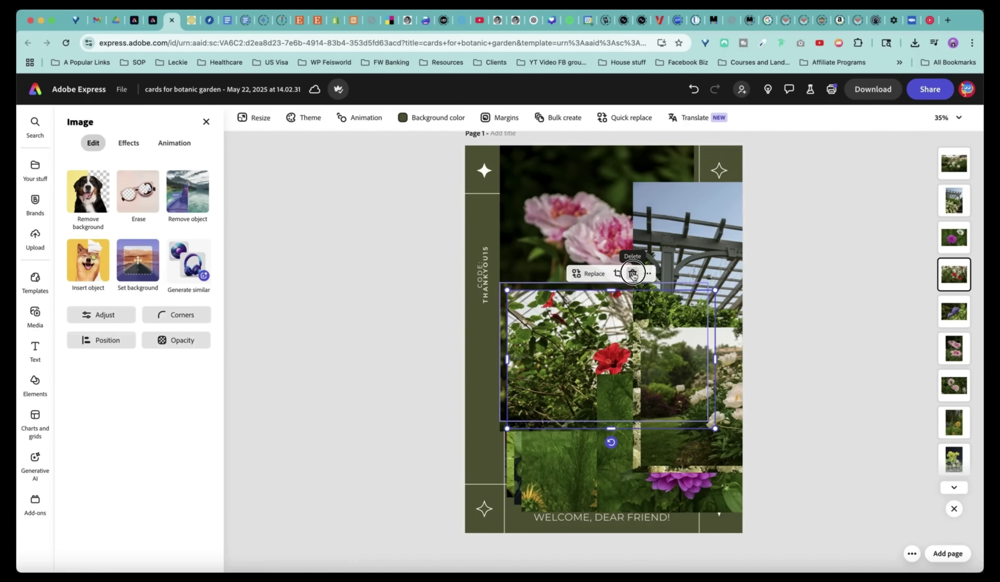
key("Delete")
left_click(585, 339)
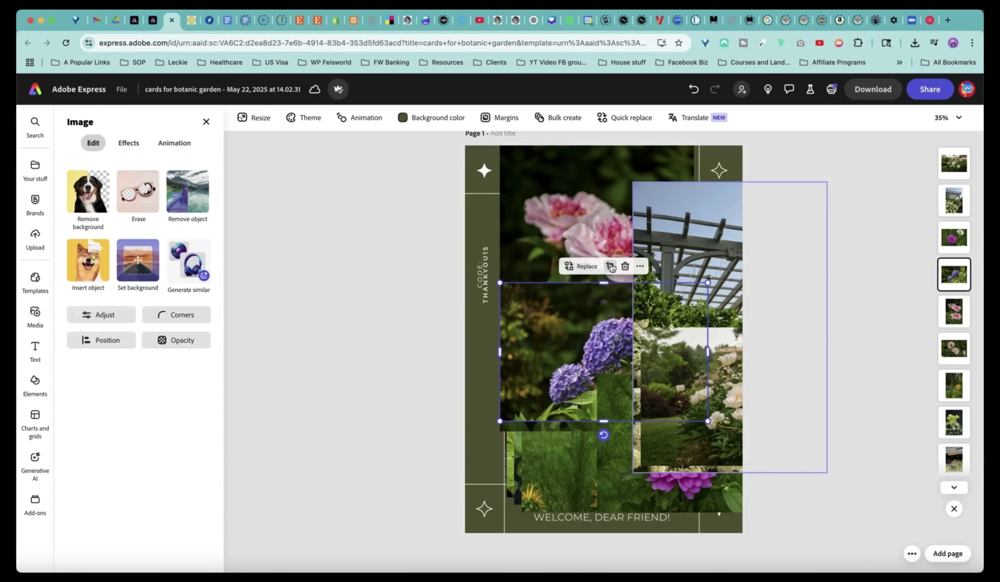
left_click(626, 266)
left_click(583, 326)
key("Delete")
left_click(699, 440)
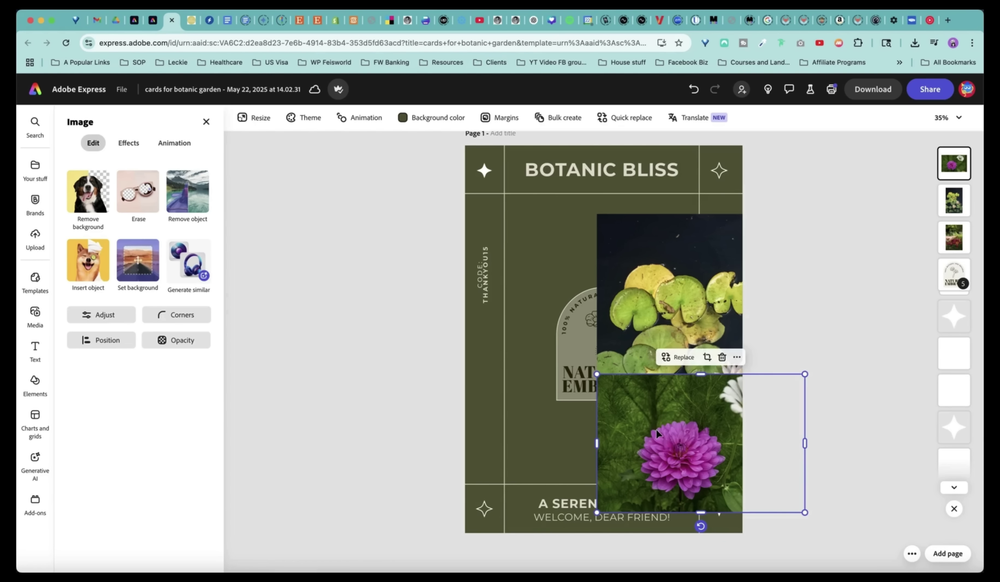
Move the lily-pad photo into the central frame and remove the off-page peony photo.
left_click(739, 355)
left_click(681, 294)
left_click_drag(681, 295, 583, 276)
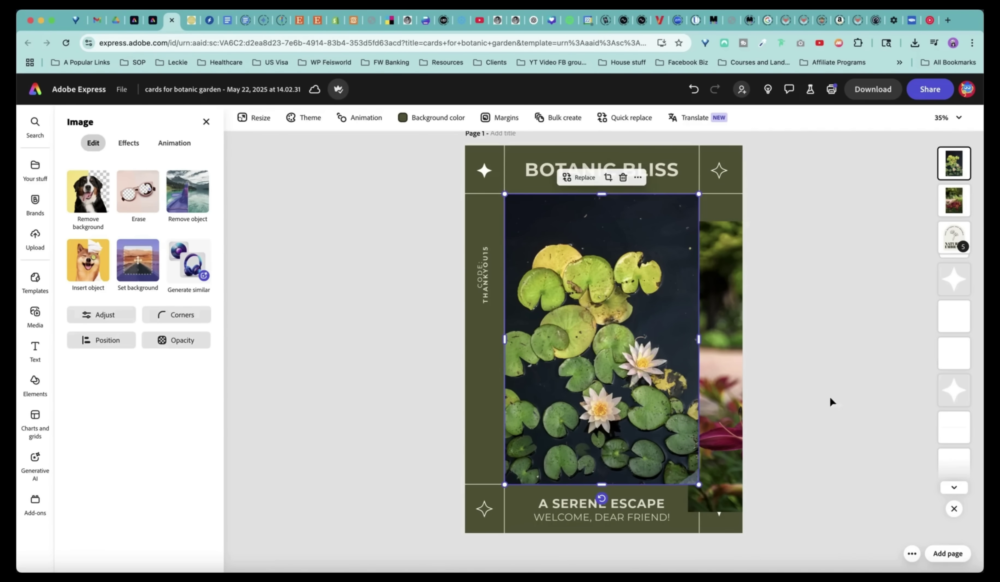
left_click(831, 405)
key("Delete")
left_click(691, 327)
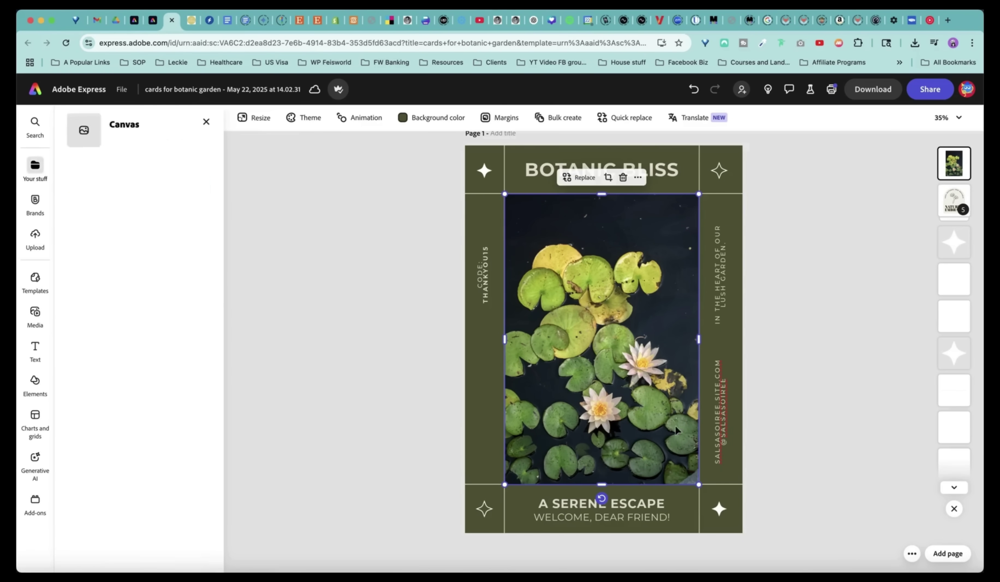
left_click(835, 447)
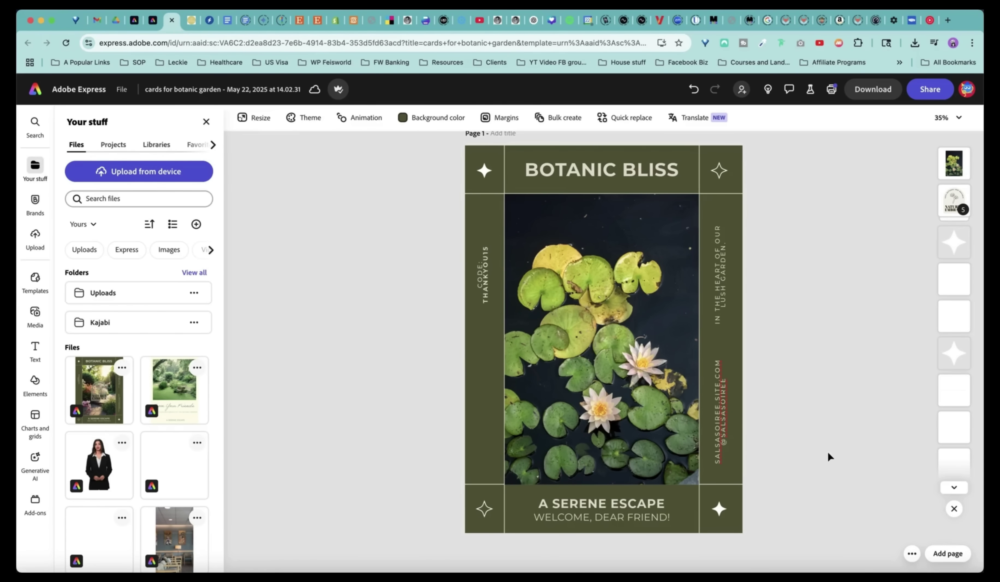
Stretch the lily-pad photo's bottom edge to the frame border, leaving the BOTANIC title unchanged.
left_click(598, 454)
left_click_drag(602, 486, 604, 482)
left_click(800, 448)
double_click(567, 170)
key("ctrl+z")
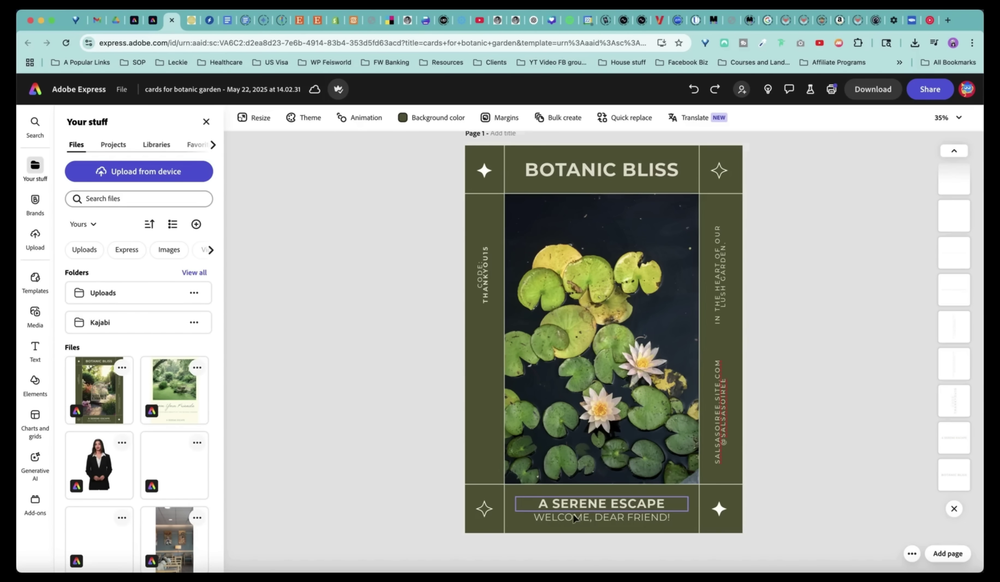
Delete the discount code text and change the side text to 'New England Botanic Garden at Tower Hill'.
double_click(480, 280)
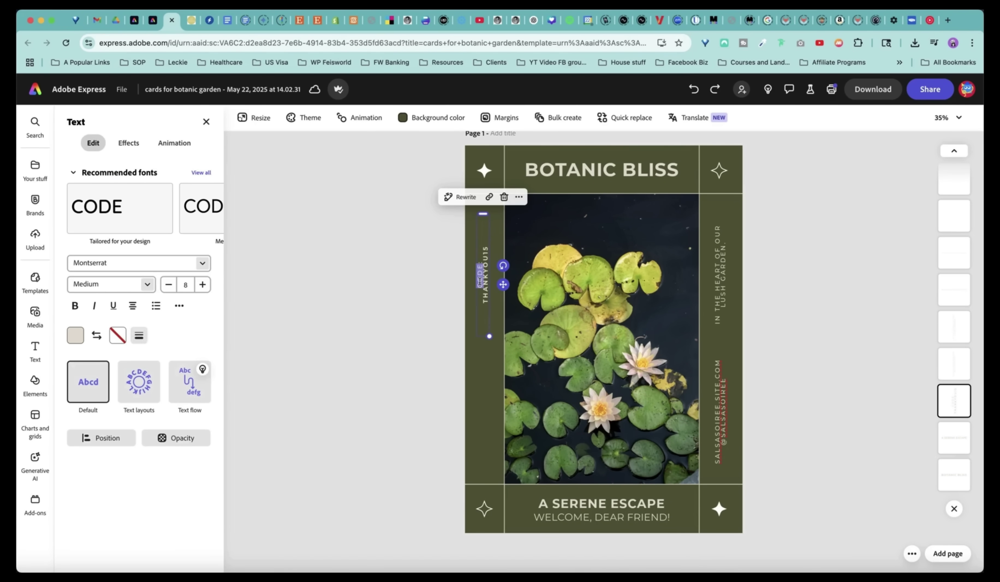
left_click(504, 197)
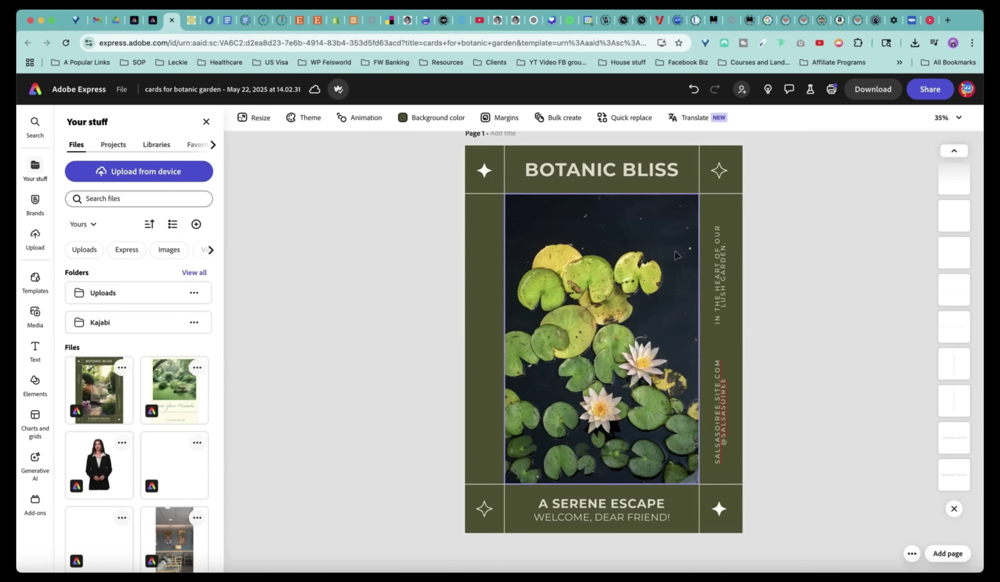
triple_click(725, 393)
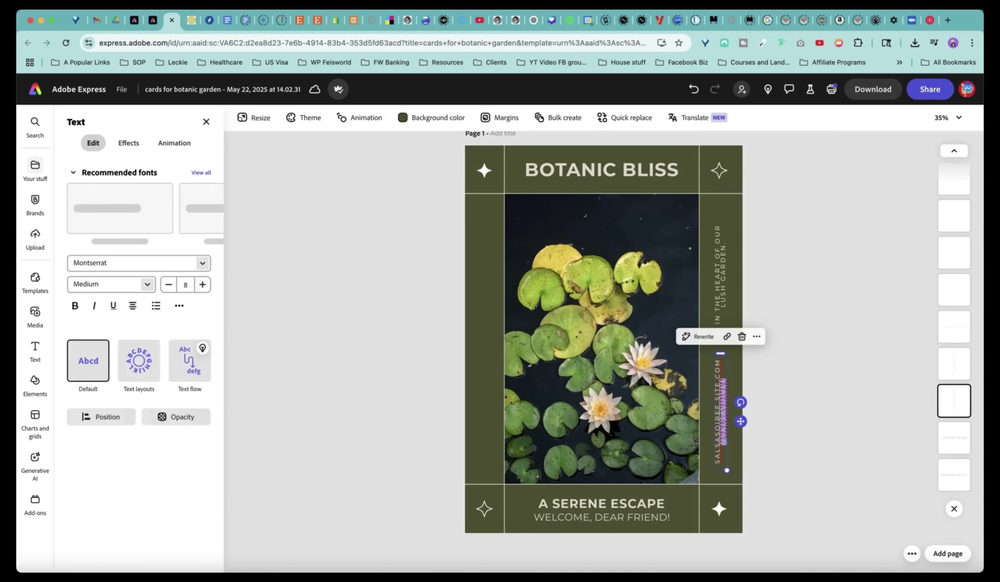
type("New England")
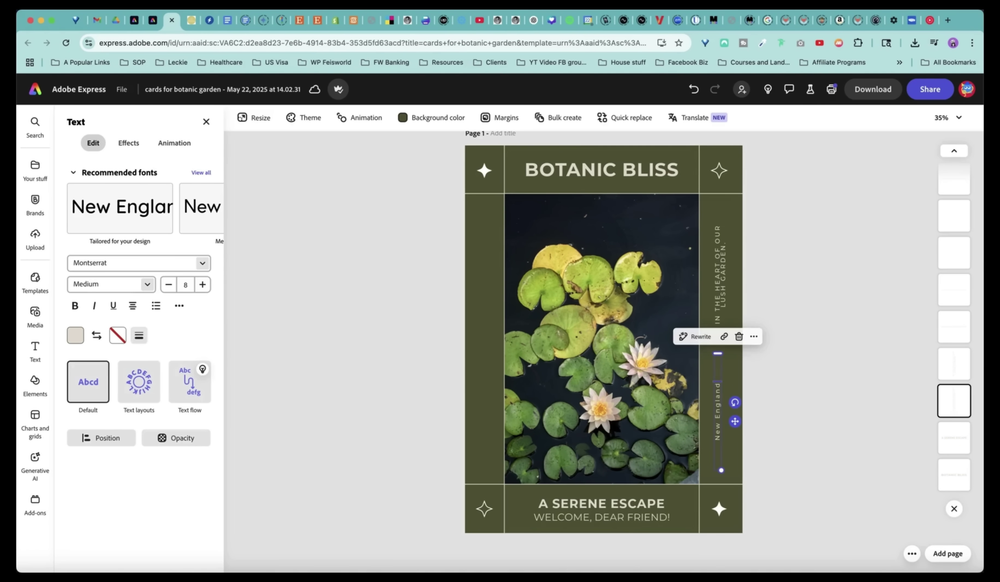
type(" Botanic Garden at Tower Hill")
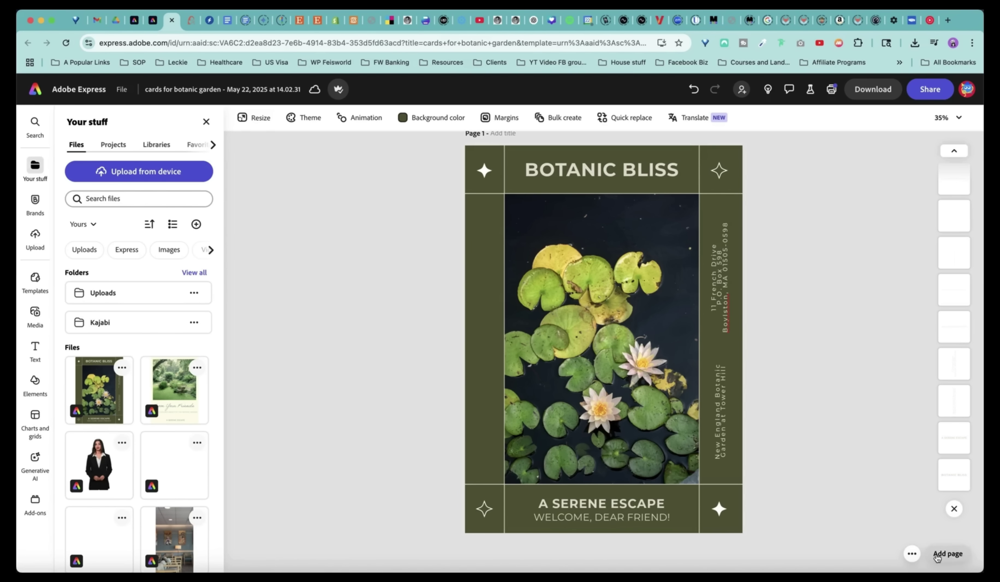
Add the saved 'From Your Friends' card as a second page and delete the blank page.
left_click(957, 554)
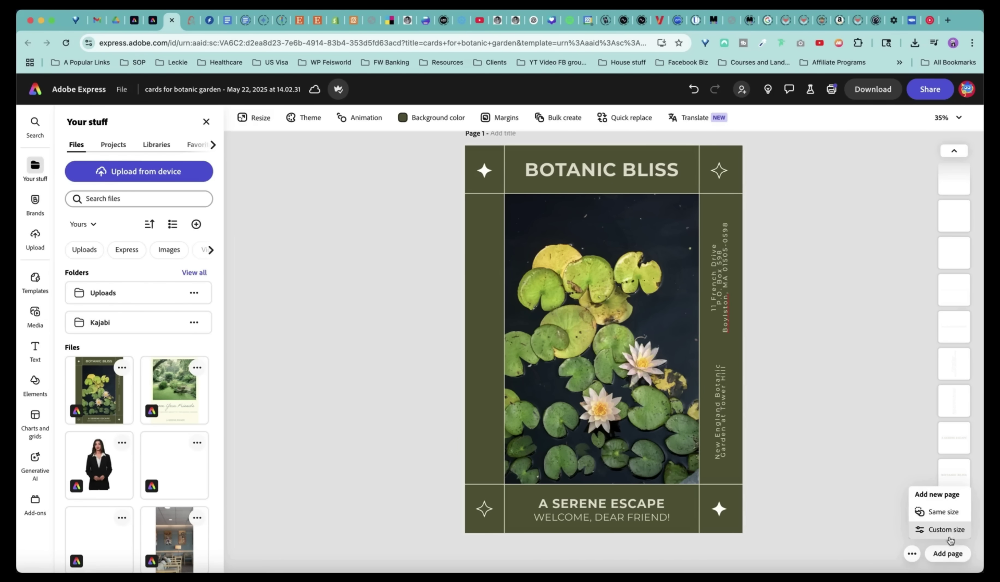
left_click(948, 511)
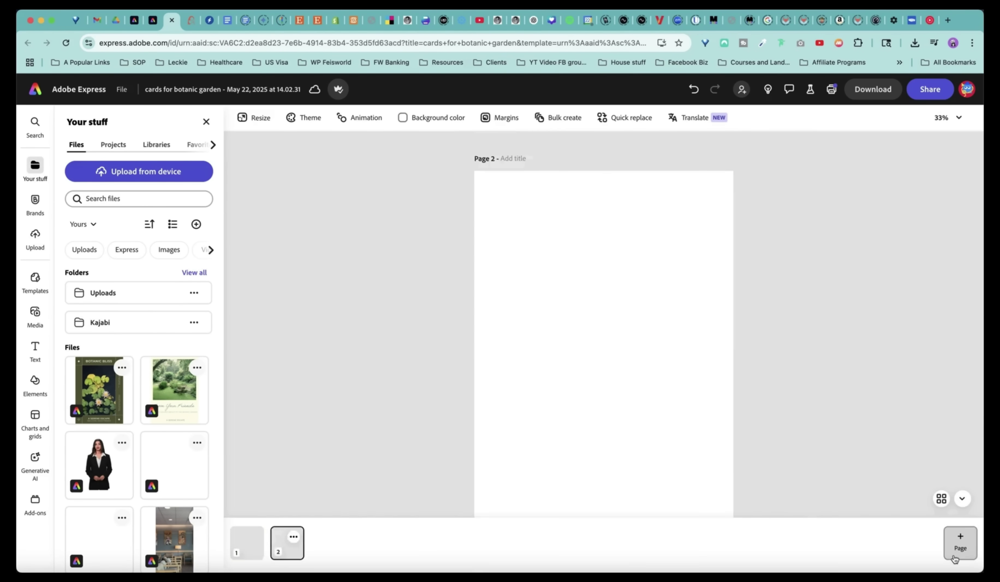
left_click(181, 400)
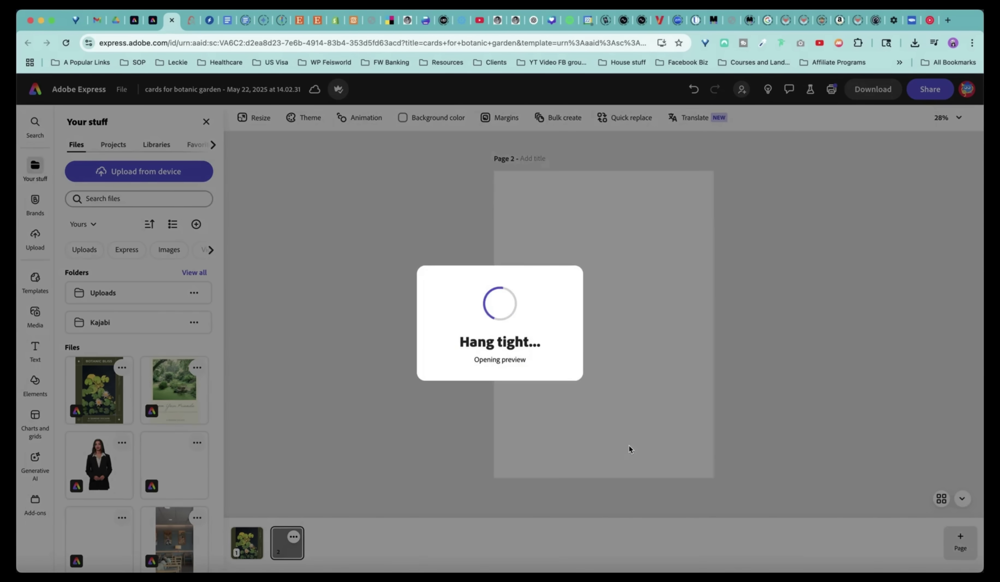
left_click(656, 450)
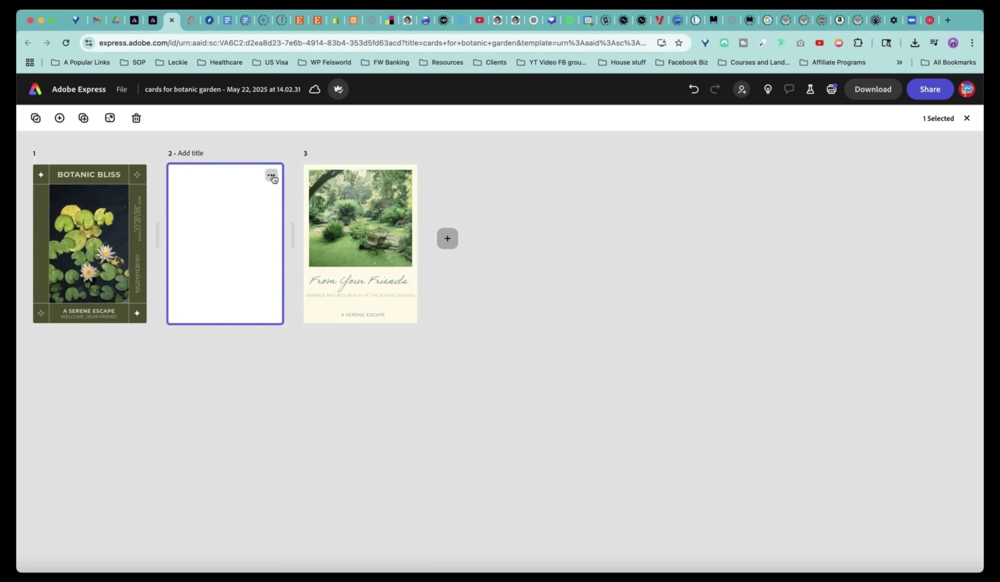
left_click(271, 174)
left_click(234, 194)
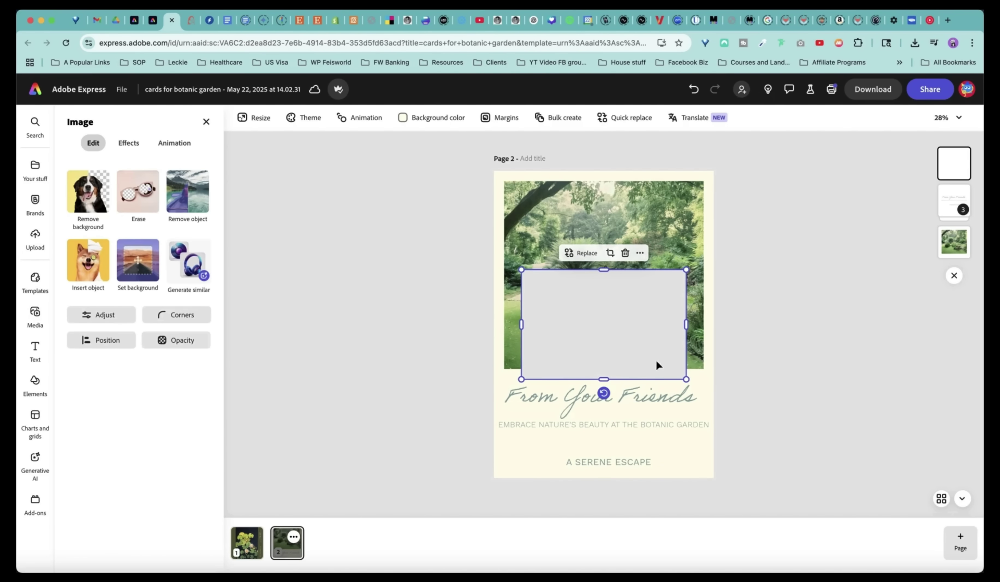
Place the purple hydrangea photo into the top image frame of page 2.
left_click_drag(656, 359, 635, 215)
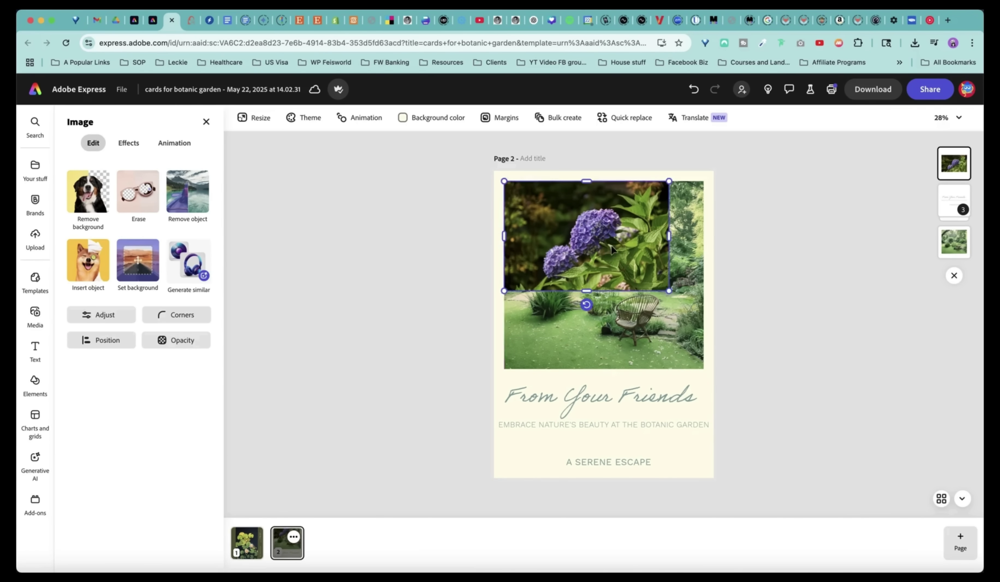
left_click_drag(648, 281, 610, 264)
left_click(676, 397)
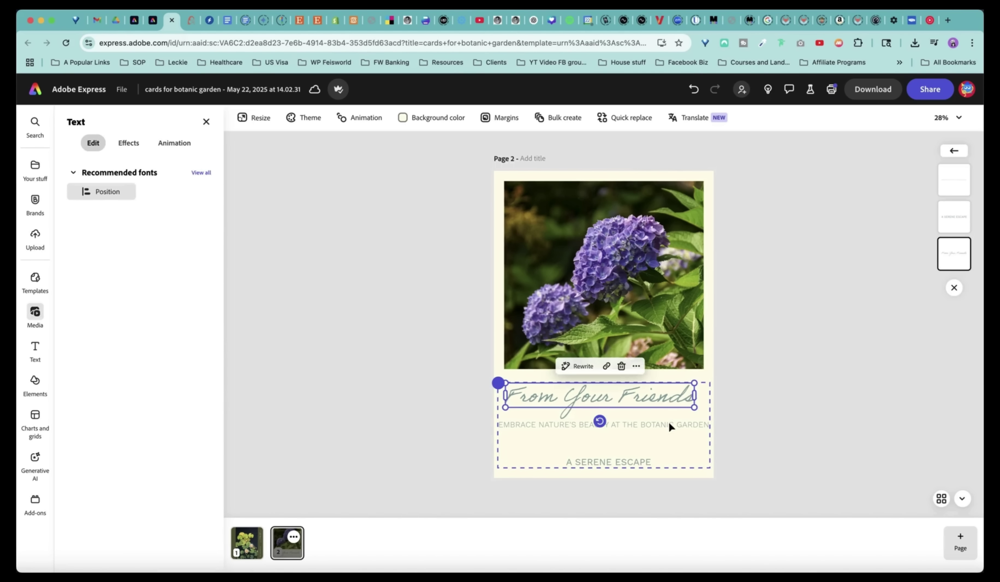
left_click(648, 301)
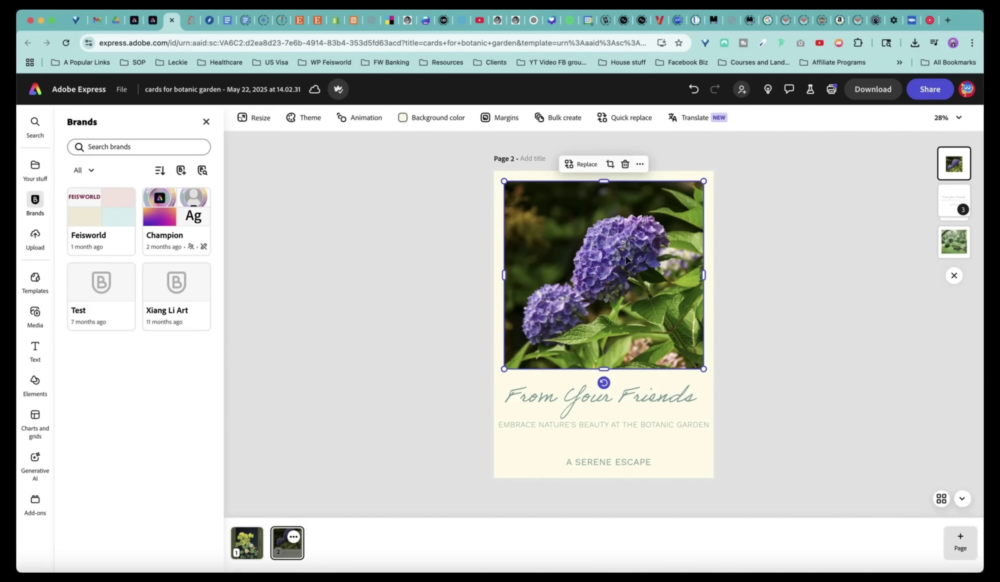
left_click(661, 407)
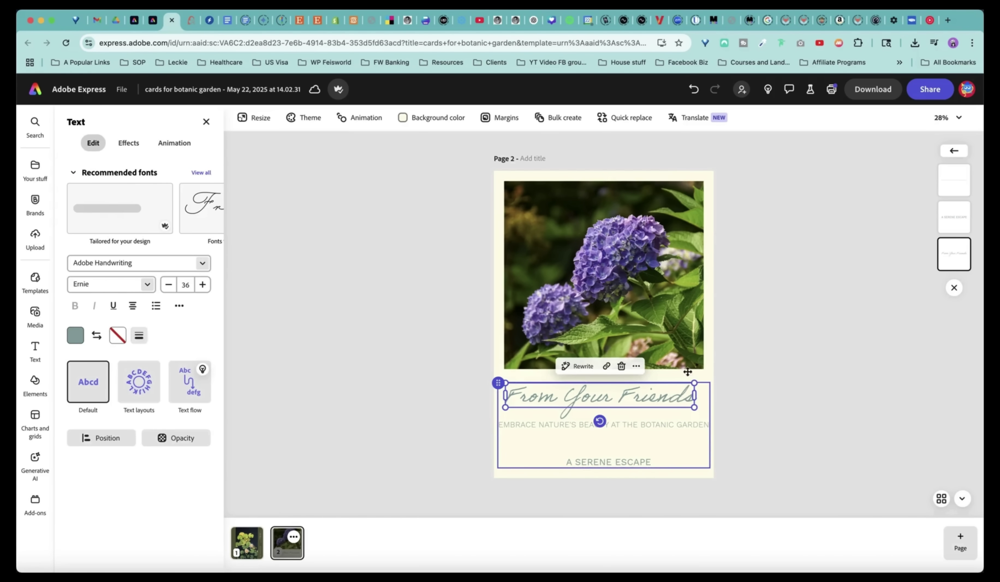
left_click(624, 157)
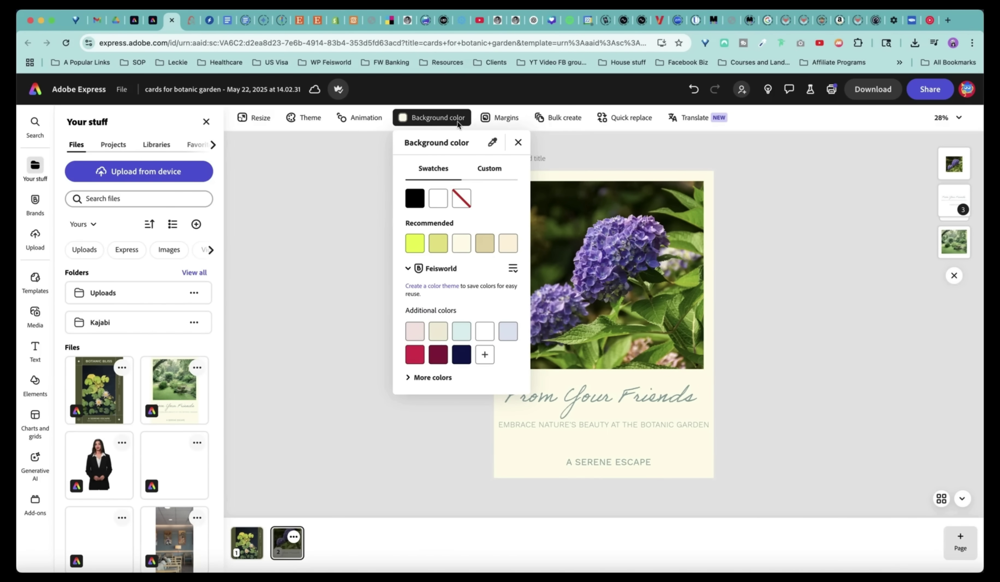
Set page 2's background to a soft purple-blue (#5C60B8).
left_click(493, 146)
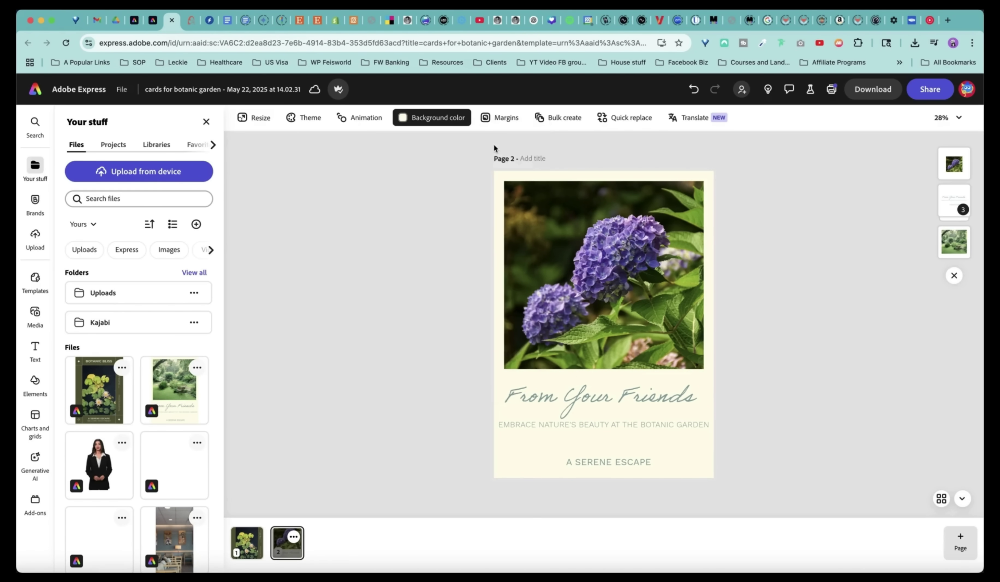
left_click(601, 244)
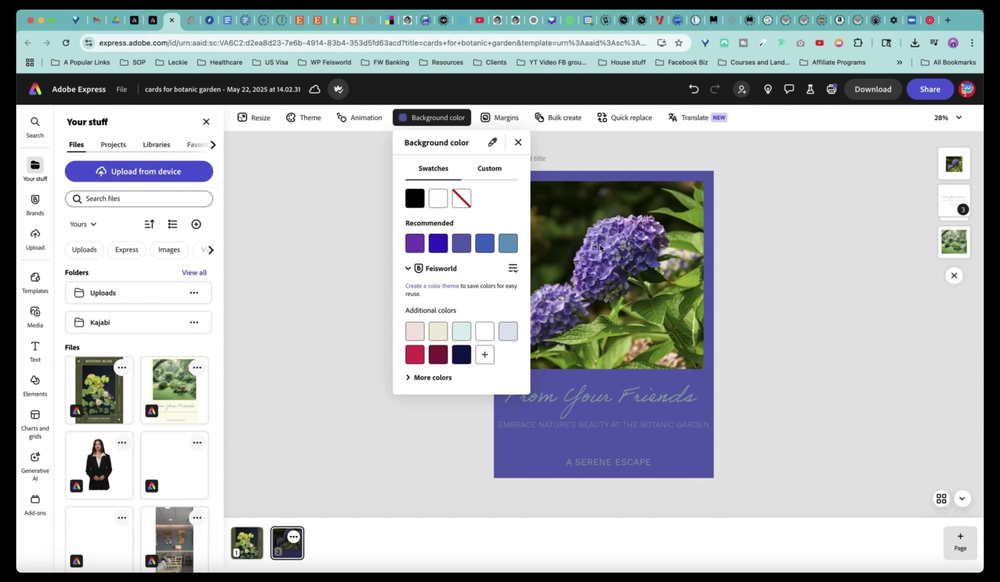
left_click(423, 249)
left_click(437, 248)
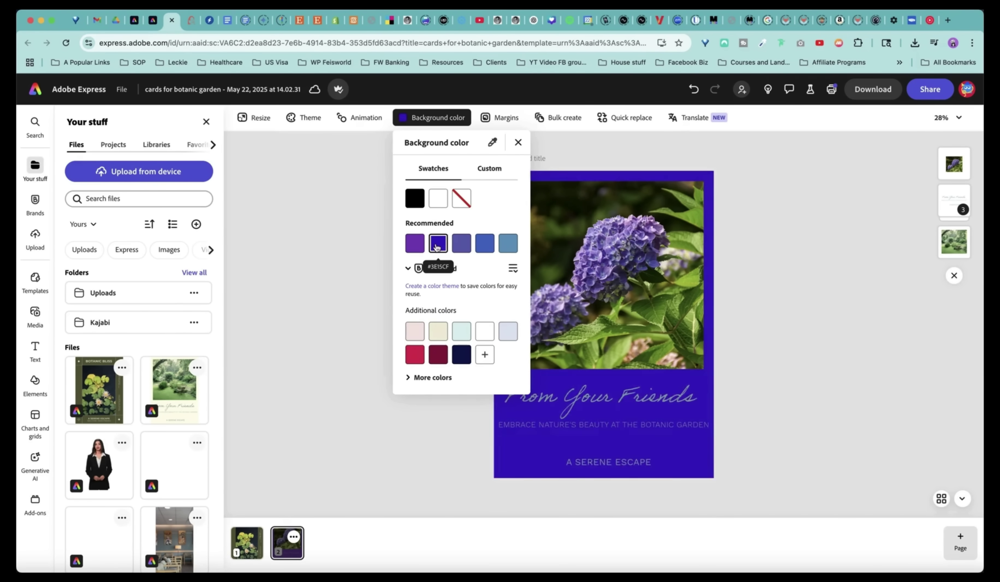
left_click(462, 247)
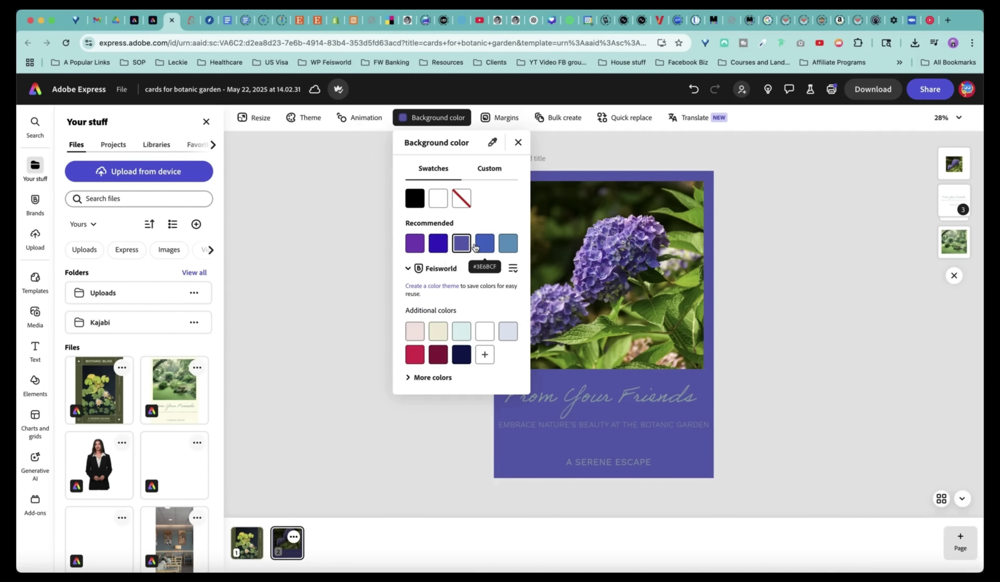
Color the 'From Your Friends' script and 'EMBRACE NATURE'S BEAUTY' tagline pale mint.
left_click(659, 399)
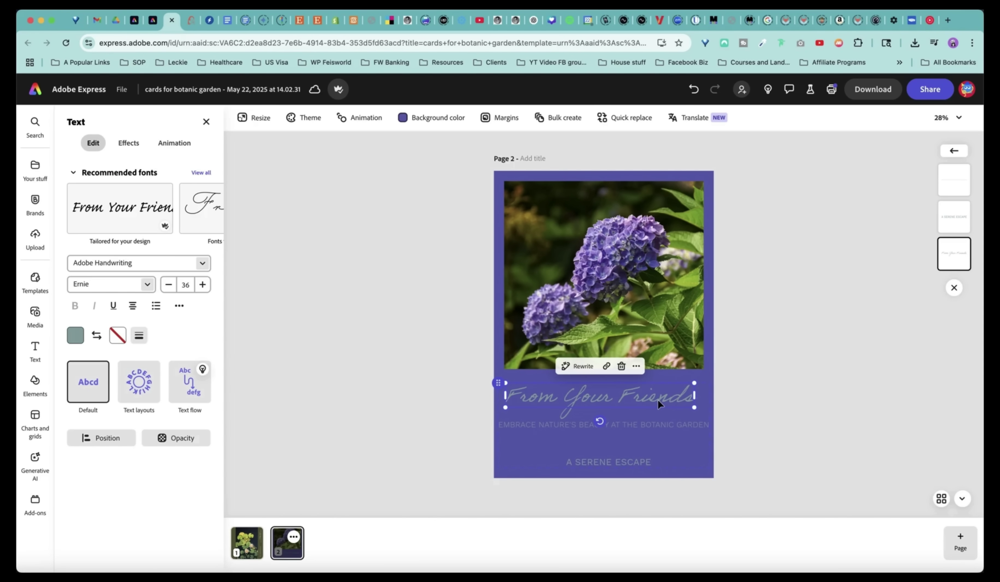
left_click(671, 392)
left_click(76, 335)
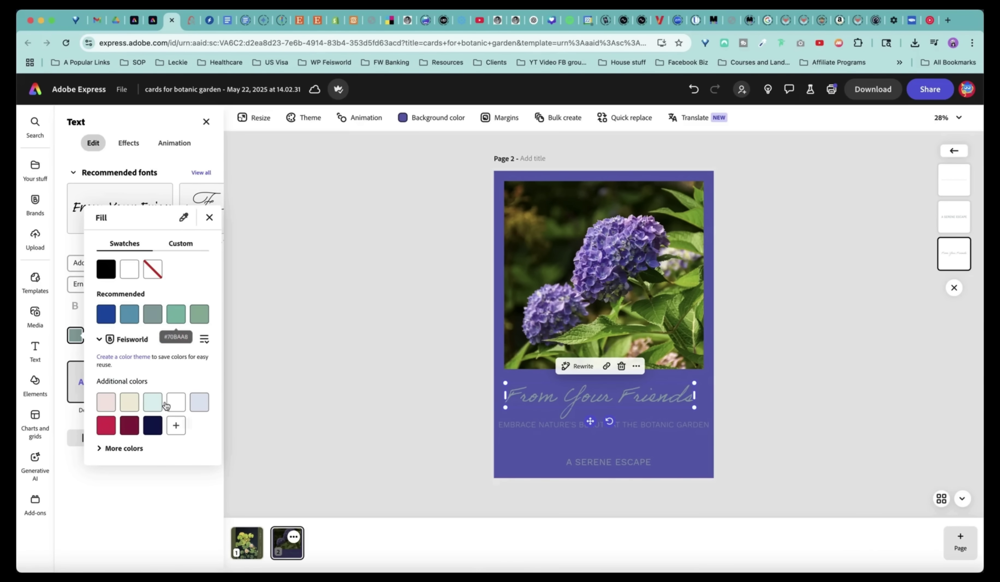
left_click(154, 404)
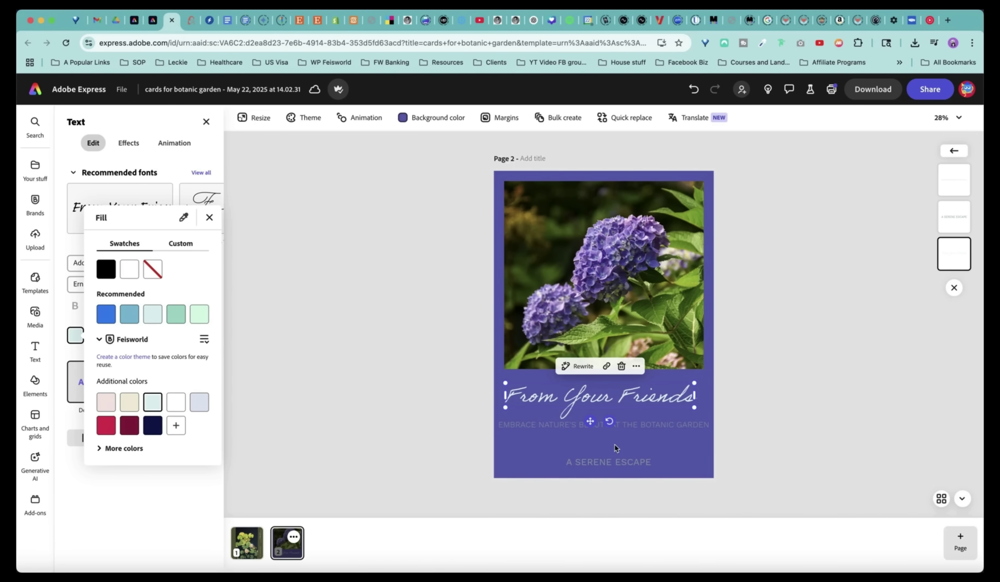
left_click(554, 429)
left_click(546, 428)
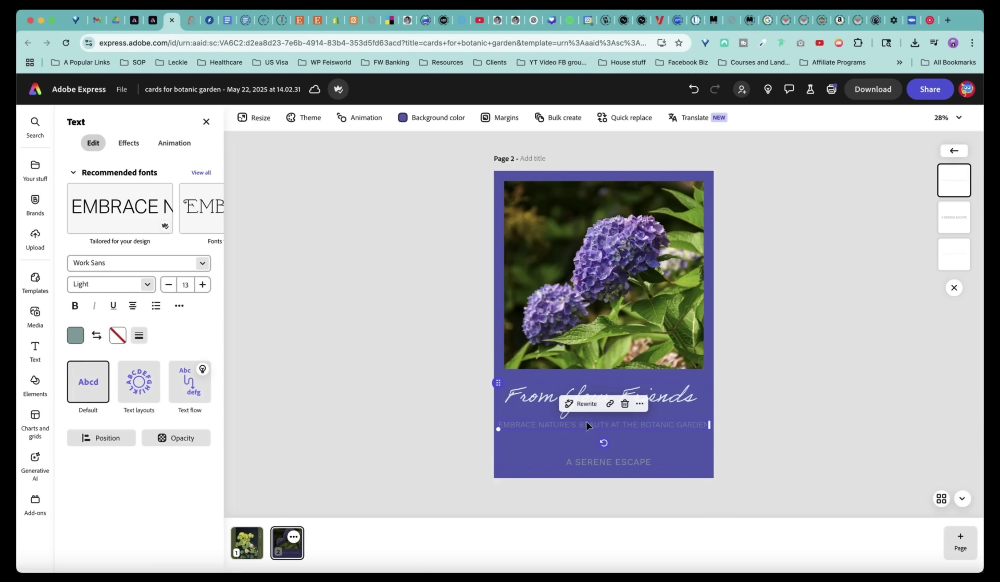
left_click(75, 334)
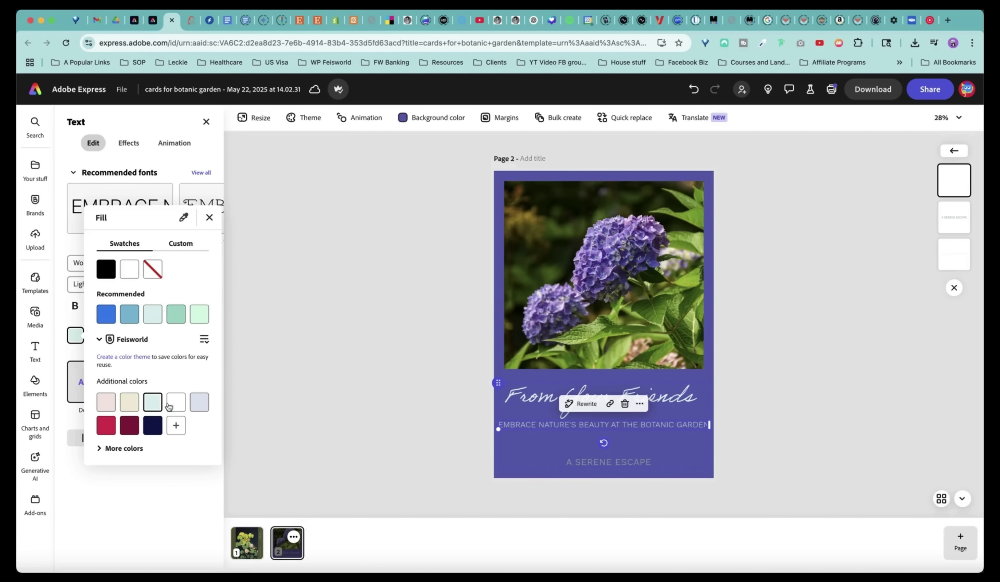
left_click(601, 463)
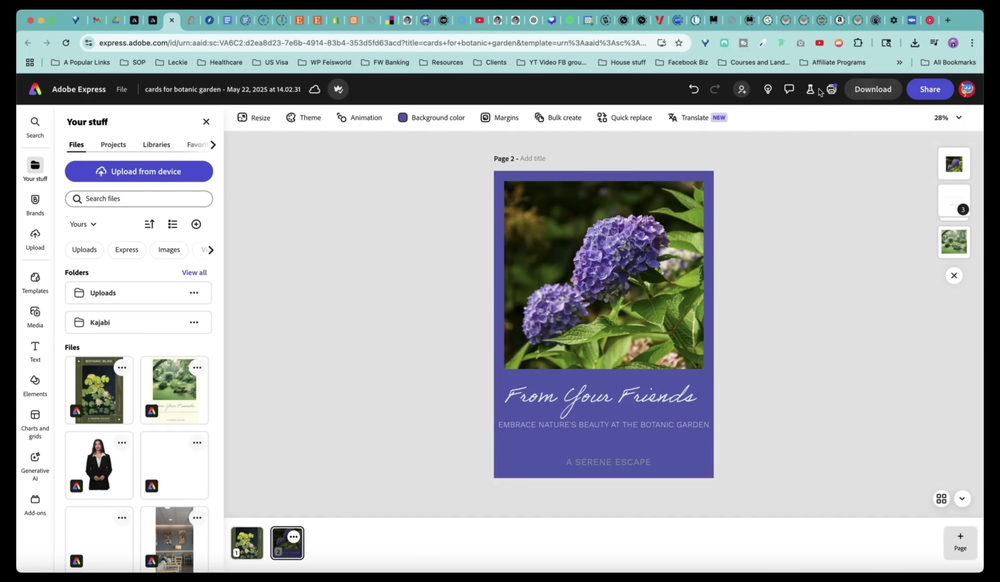
In the print options, choose the 5"x7" invitation priced at $1.68.
left_click(831, 89)
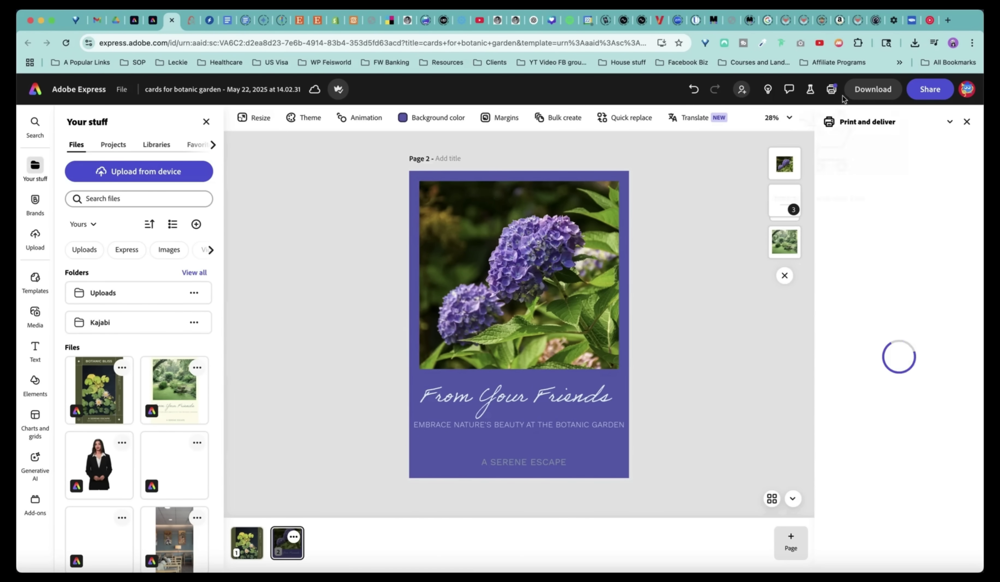
mouse_move(835, 93)
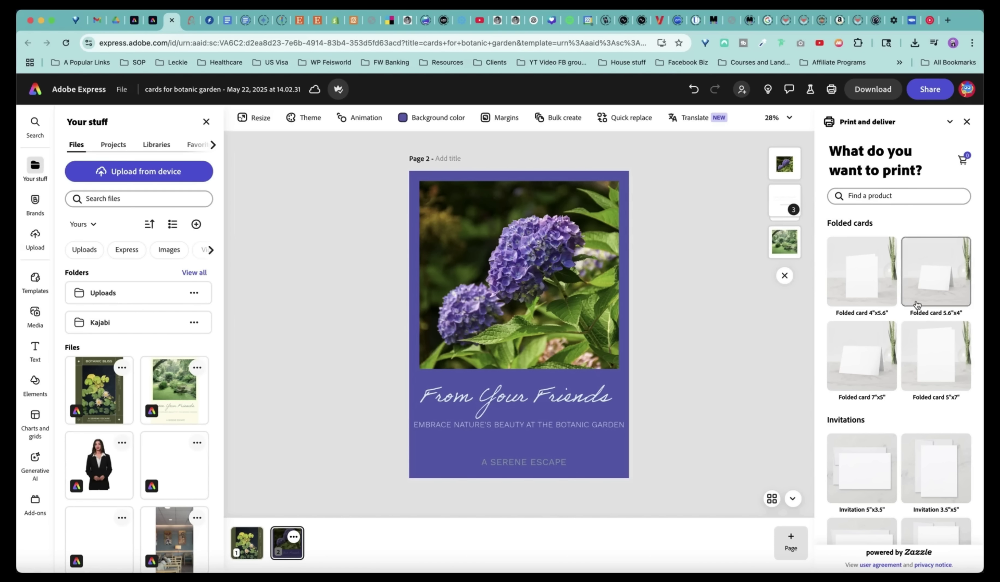
scroll(948, 257, "down", 3)
left_click(948, 257)
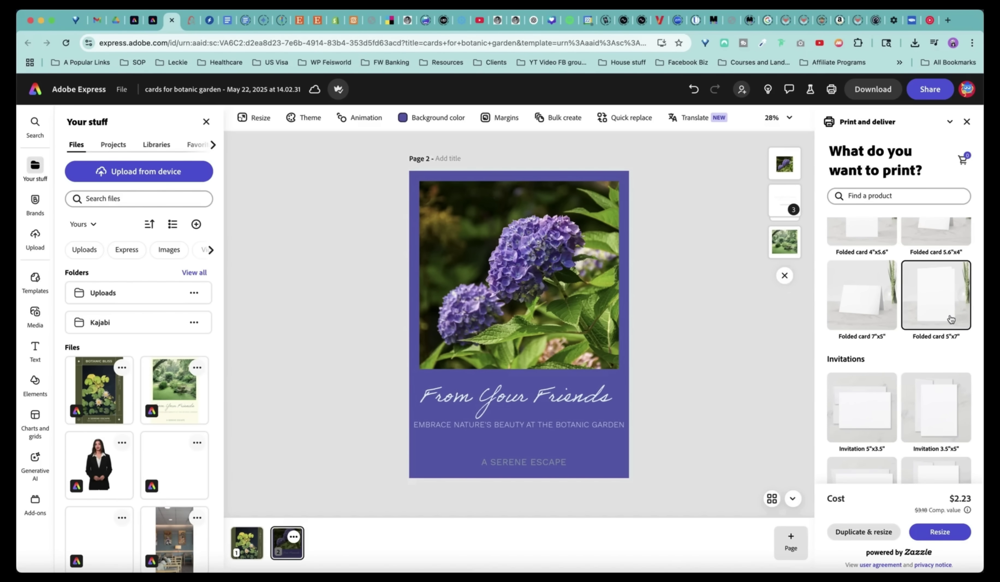
scroll(935, 484, "down", 4)
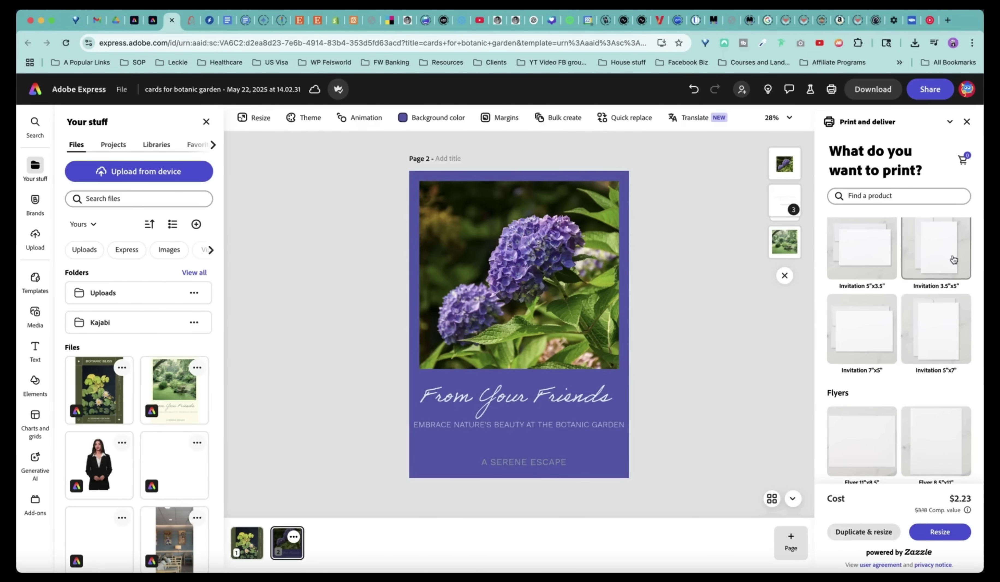
scroll(878, 287, "up", 3)
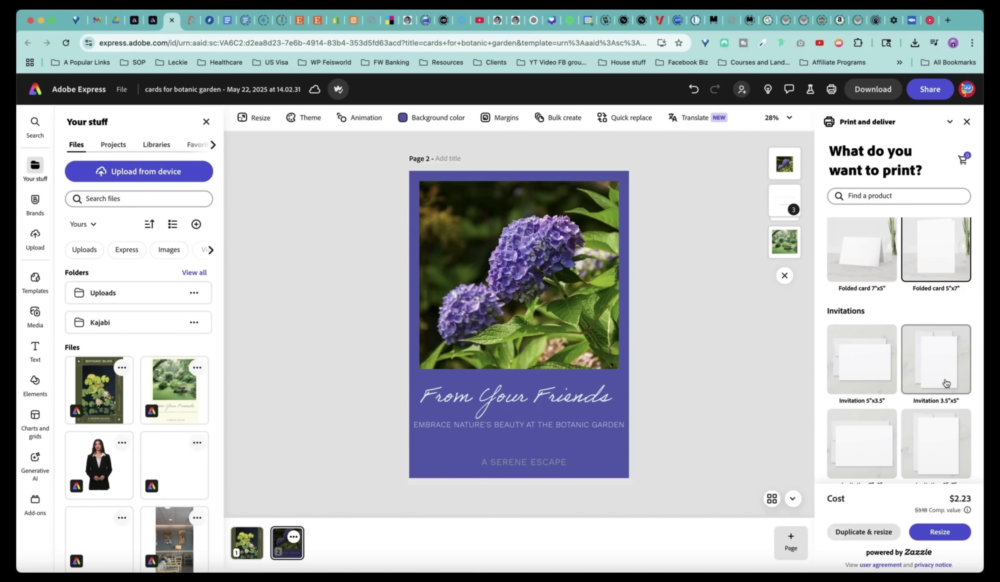
scroll(946, 383, "down", 3)
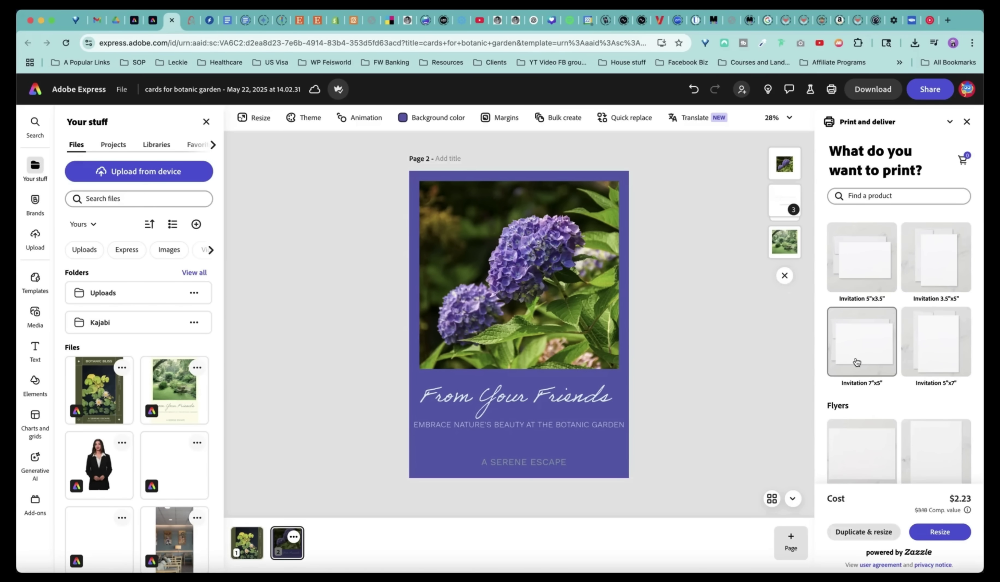
left_click(861, 362)
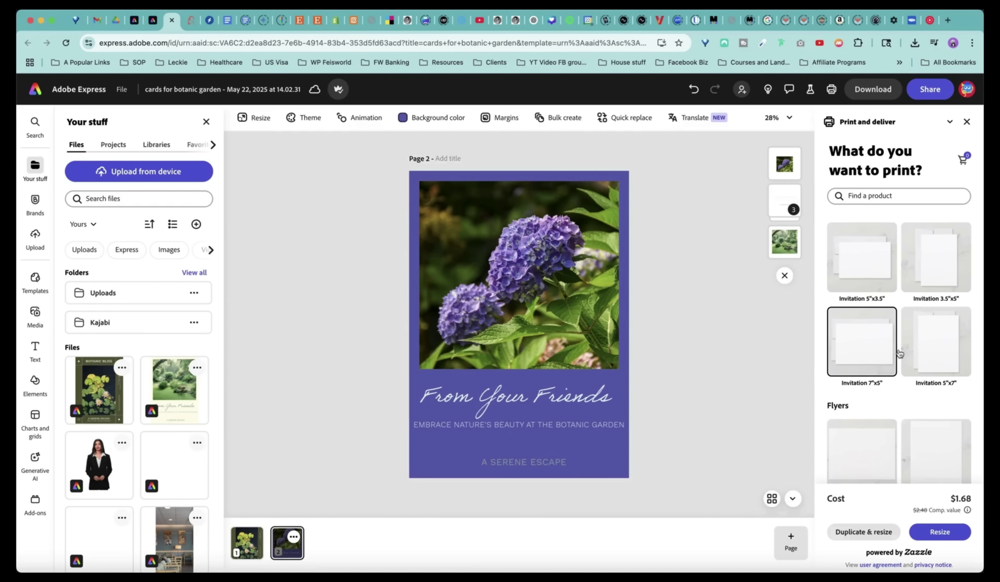
left_click(934, 346)
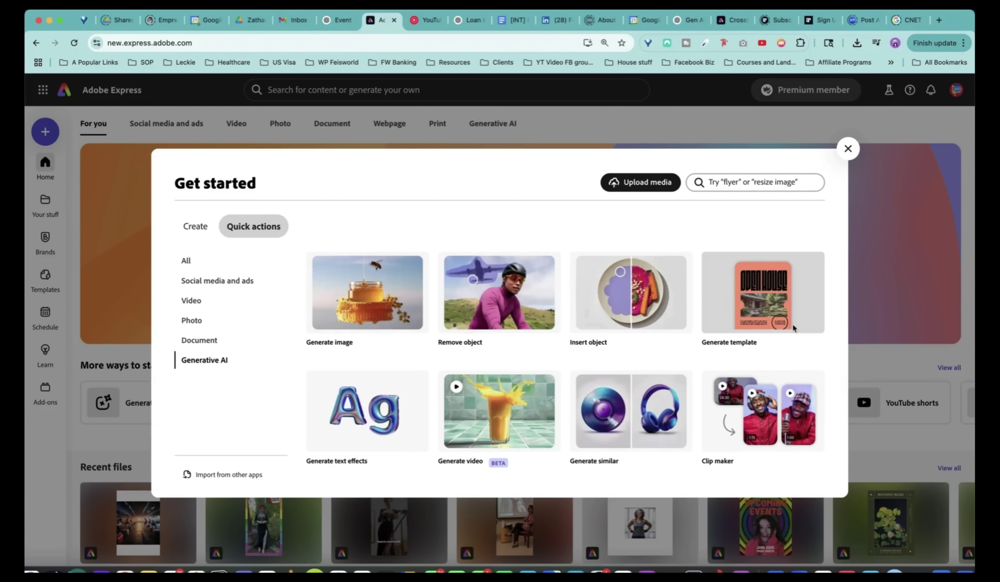
Start Generate template with the design type set to Instagram square post.
left_click(770, 296)
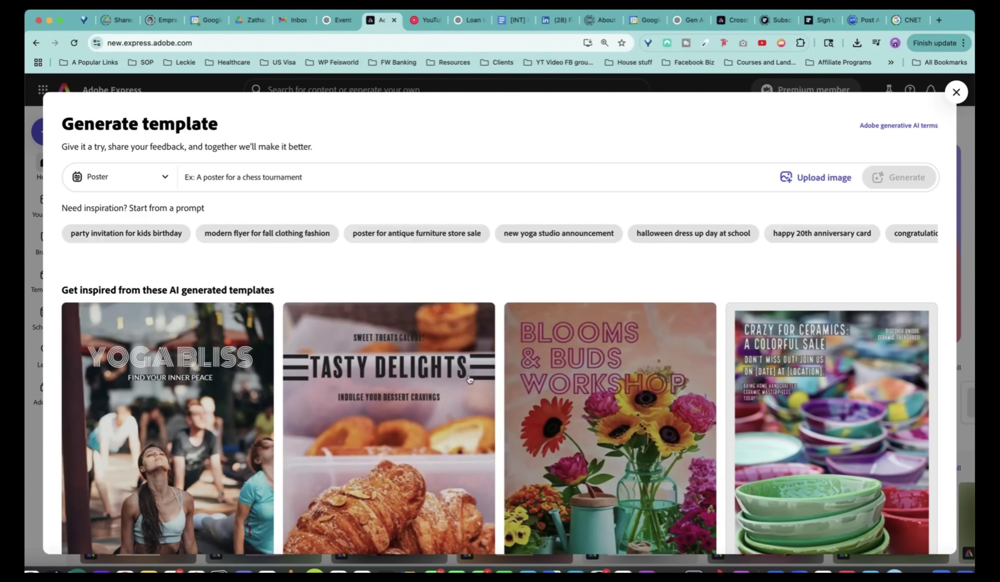
scroll(468, 409, "down", 3)
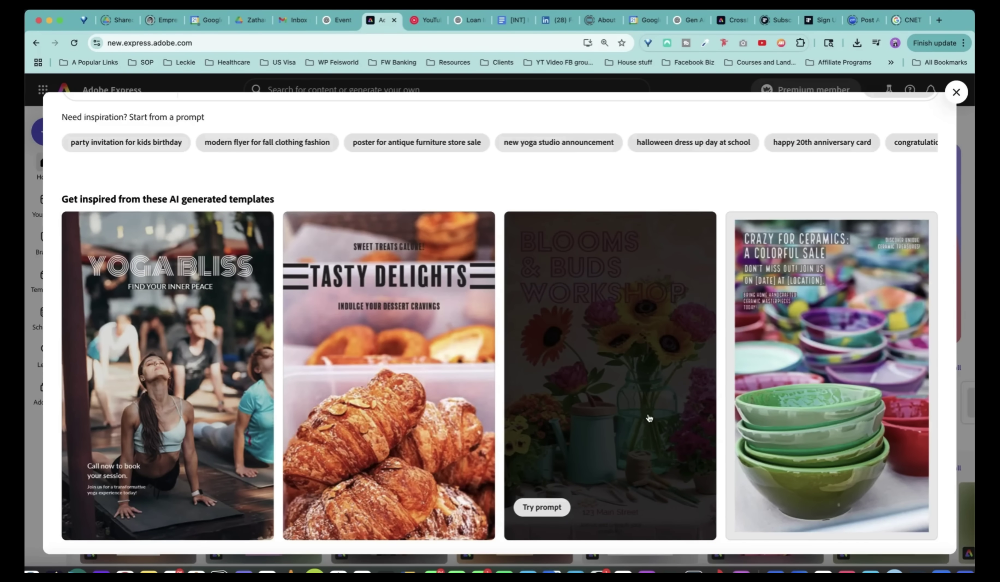
scroll(648, 415, "up", 3)
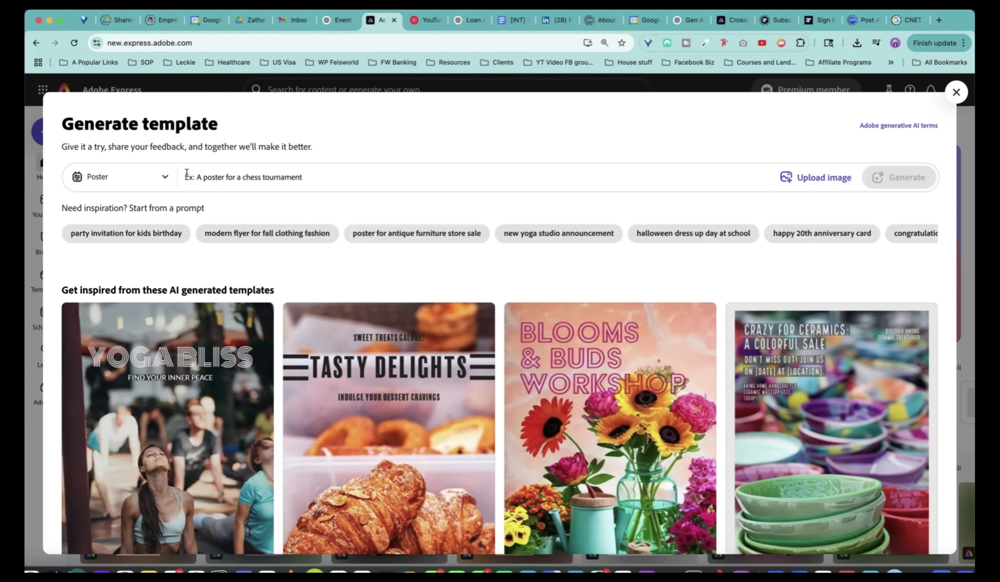
left_click(161, 179)
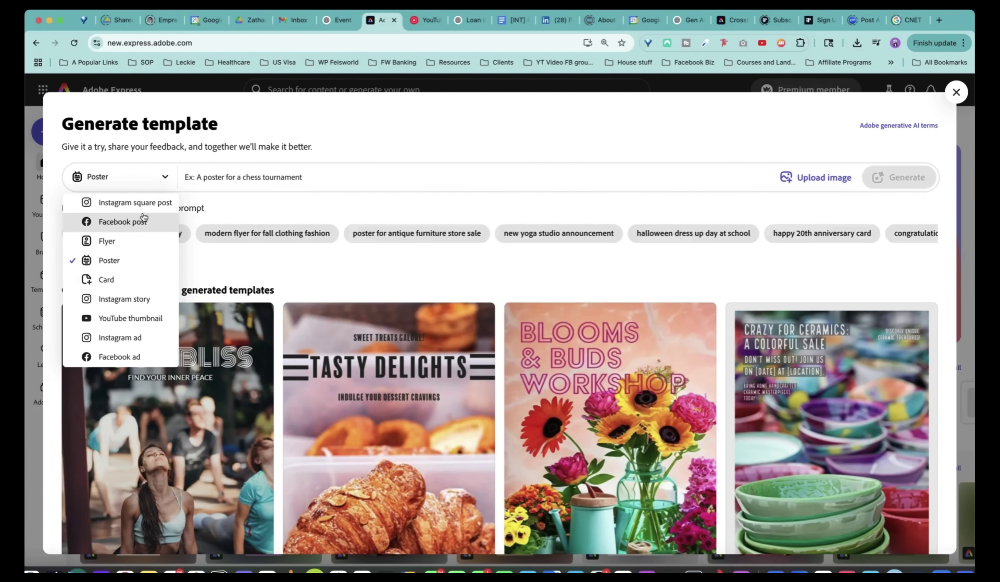
left_click(151, 204)
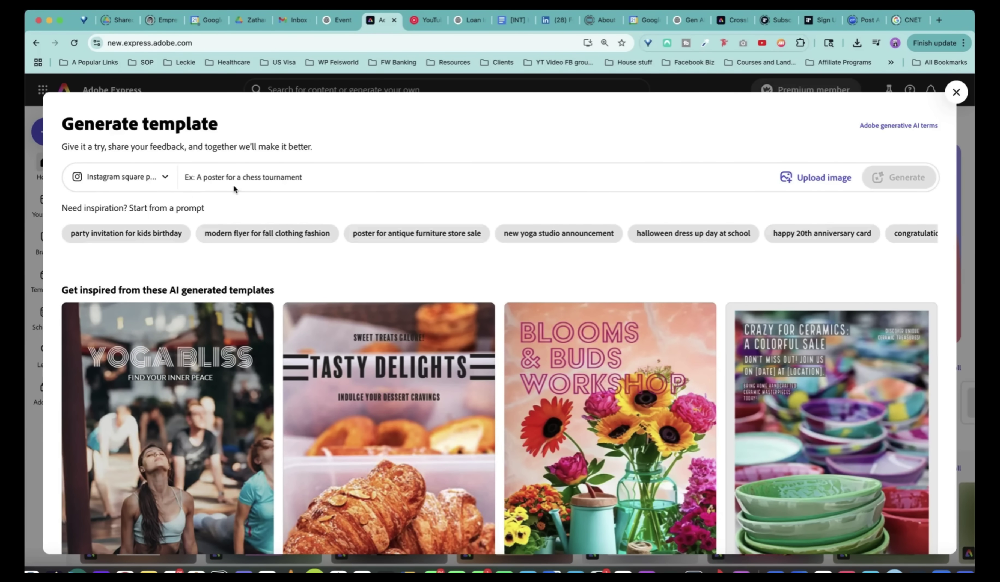
Bring up the file chooser to upload a reference image, showing the Downloads folder.
left_click(814, 181)
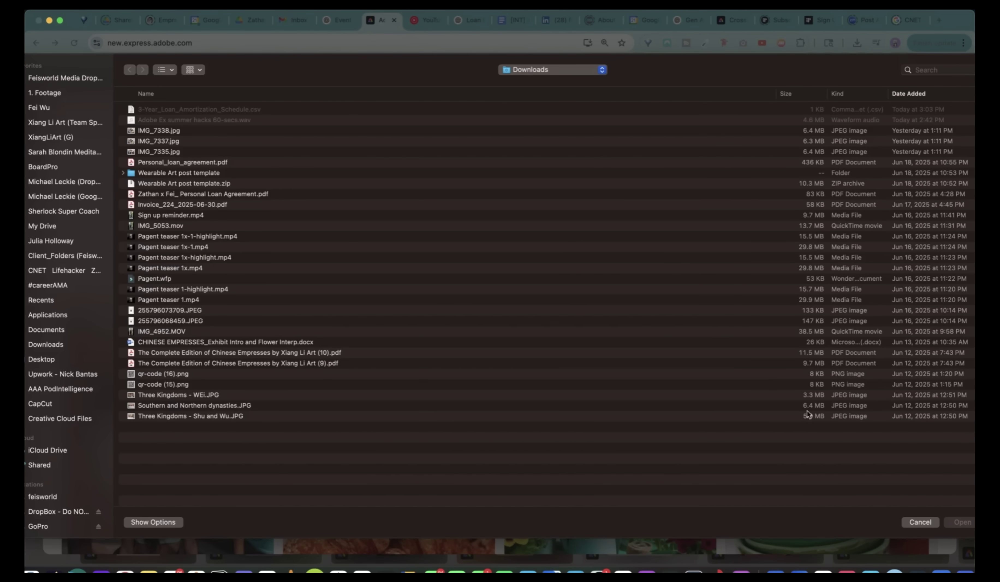
left_click(920, 521)
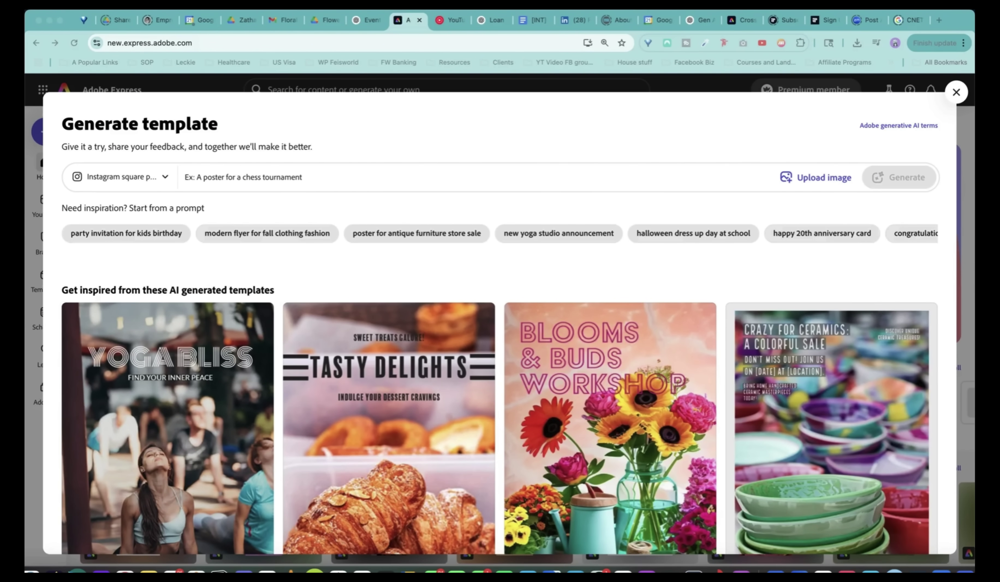
left_click(814, 180)
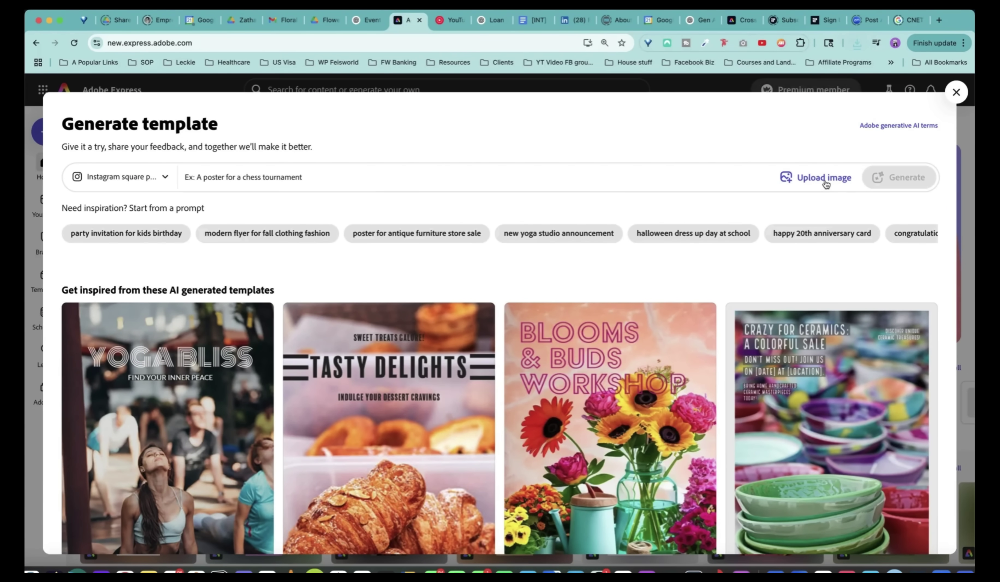
left_click(832, 190)
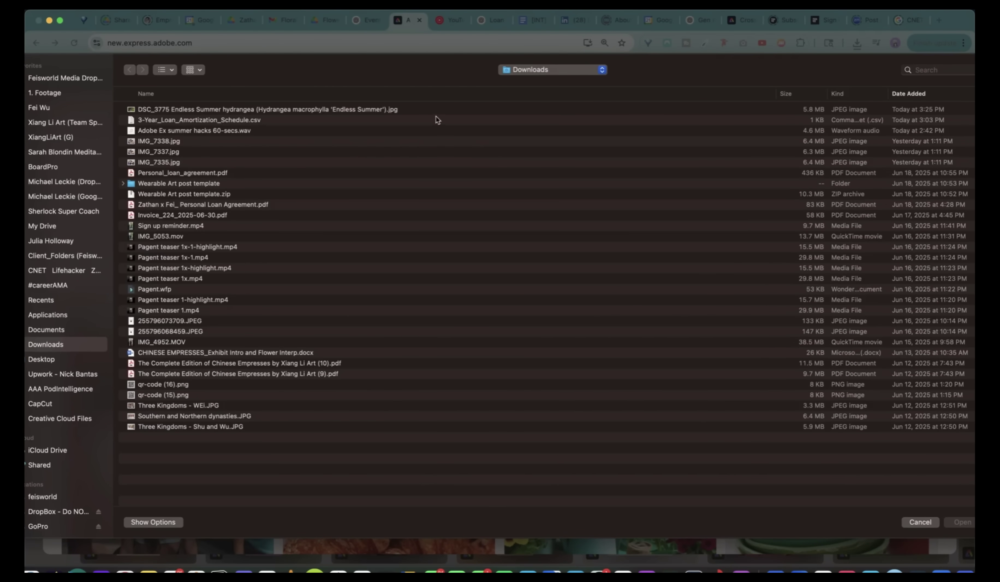